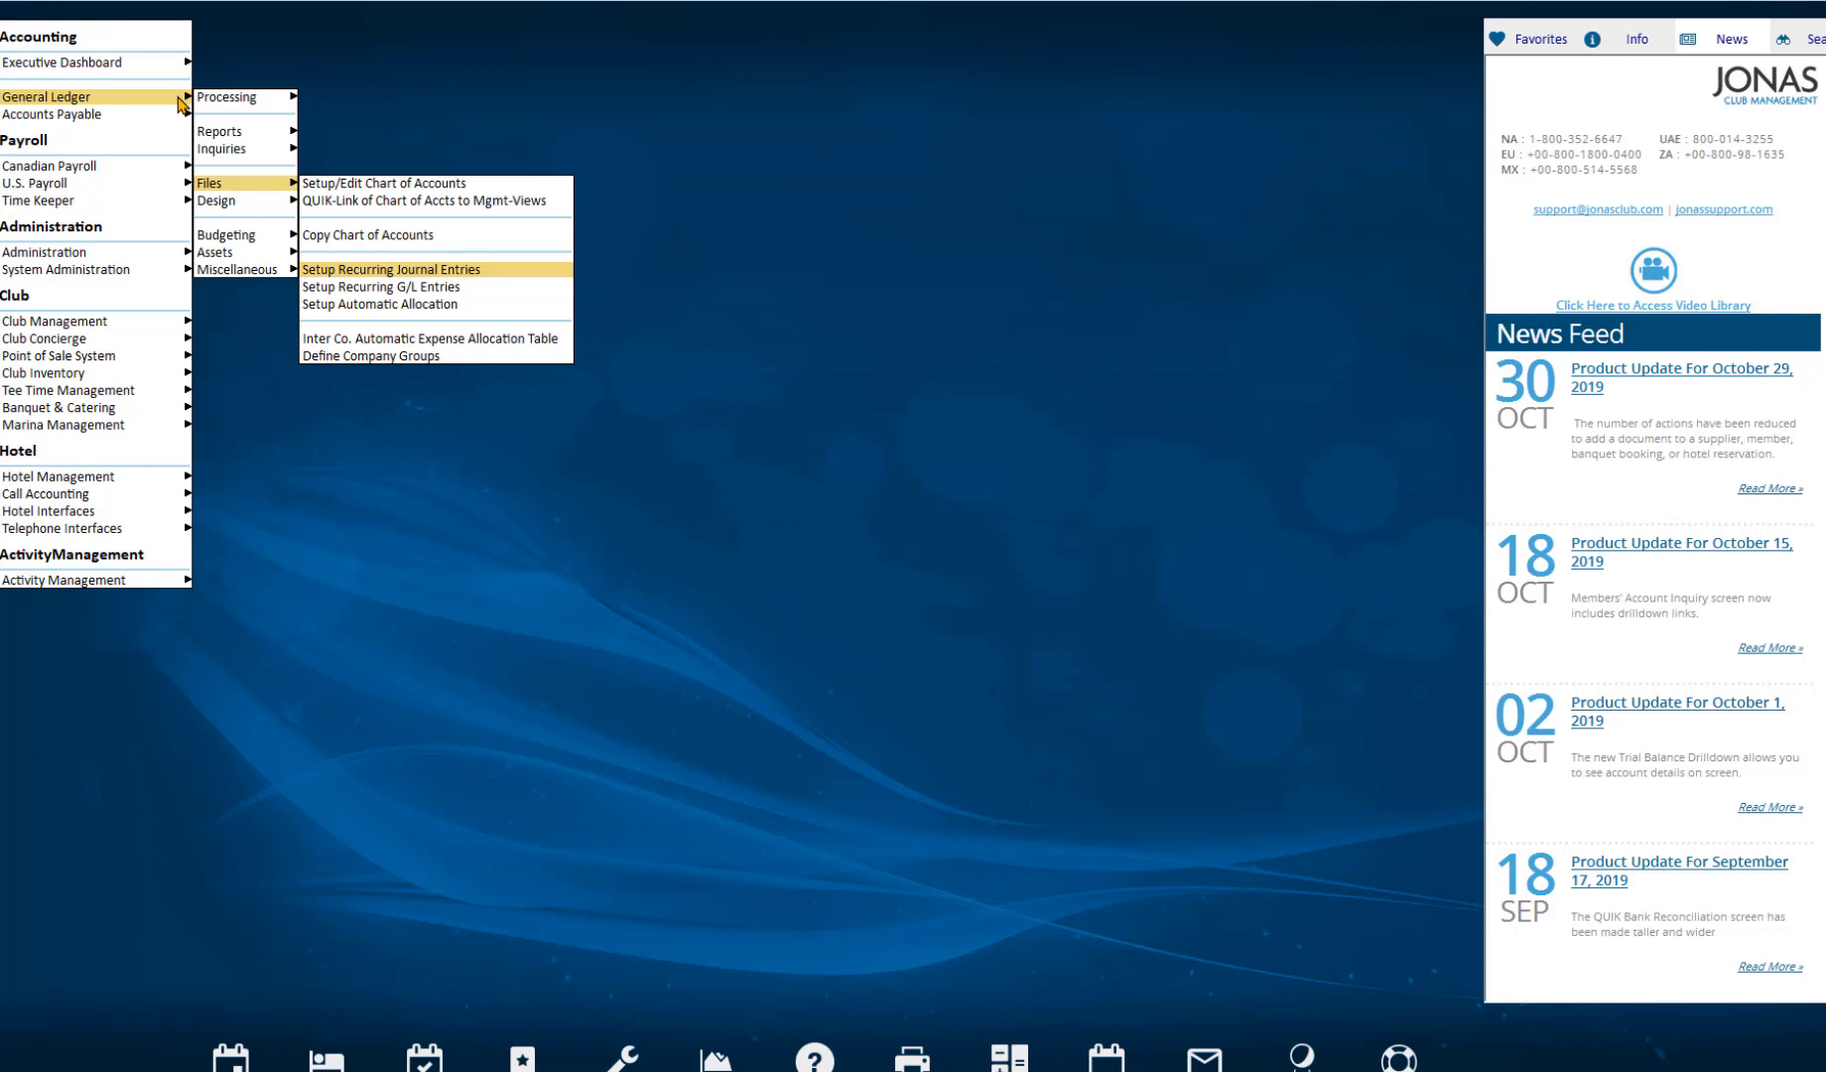
Step: Open the General Ledger screen for setting up recurring journal entries
{"action": "key", "text": "Down"}
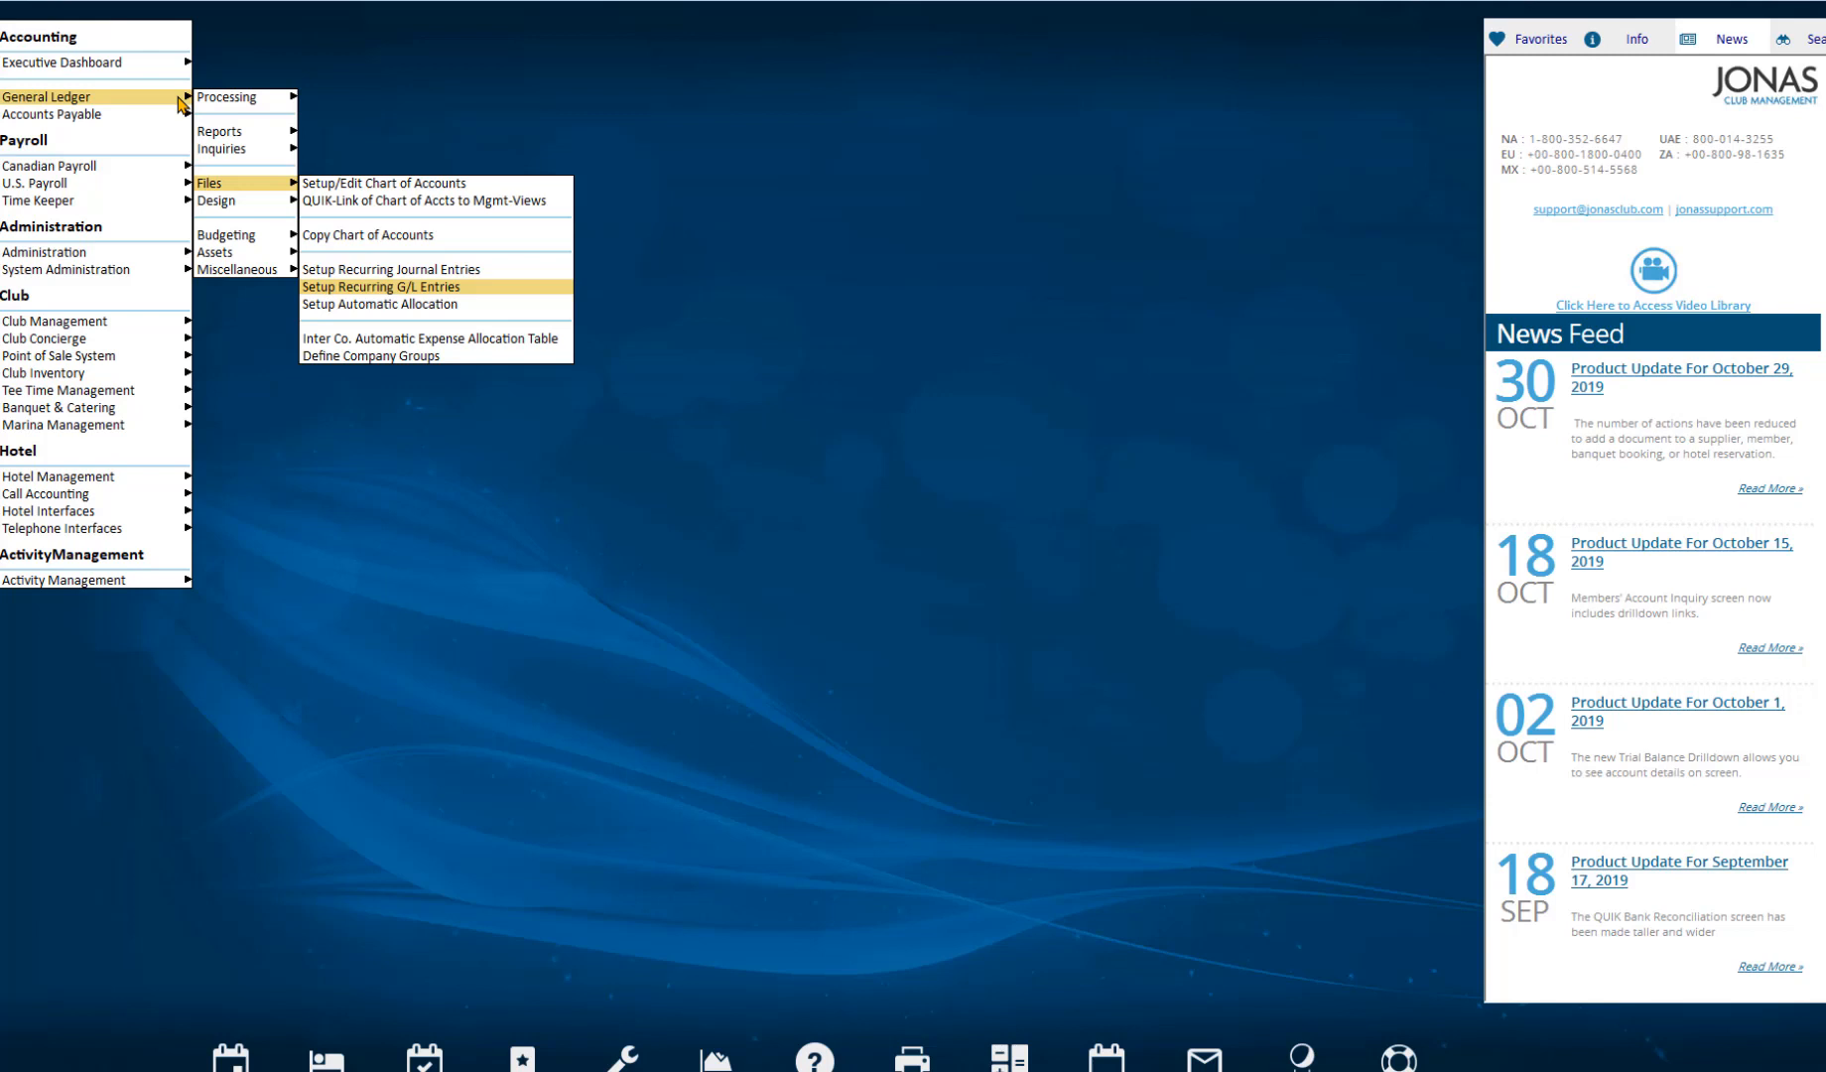
{"action": "key", "text": "Left"}
{"action": "key", "text": "Up"}
{"action": "key", "text": "Up"}
{"action": "key", "text": "Up"}
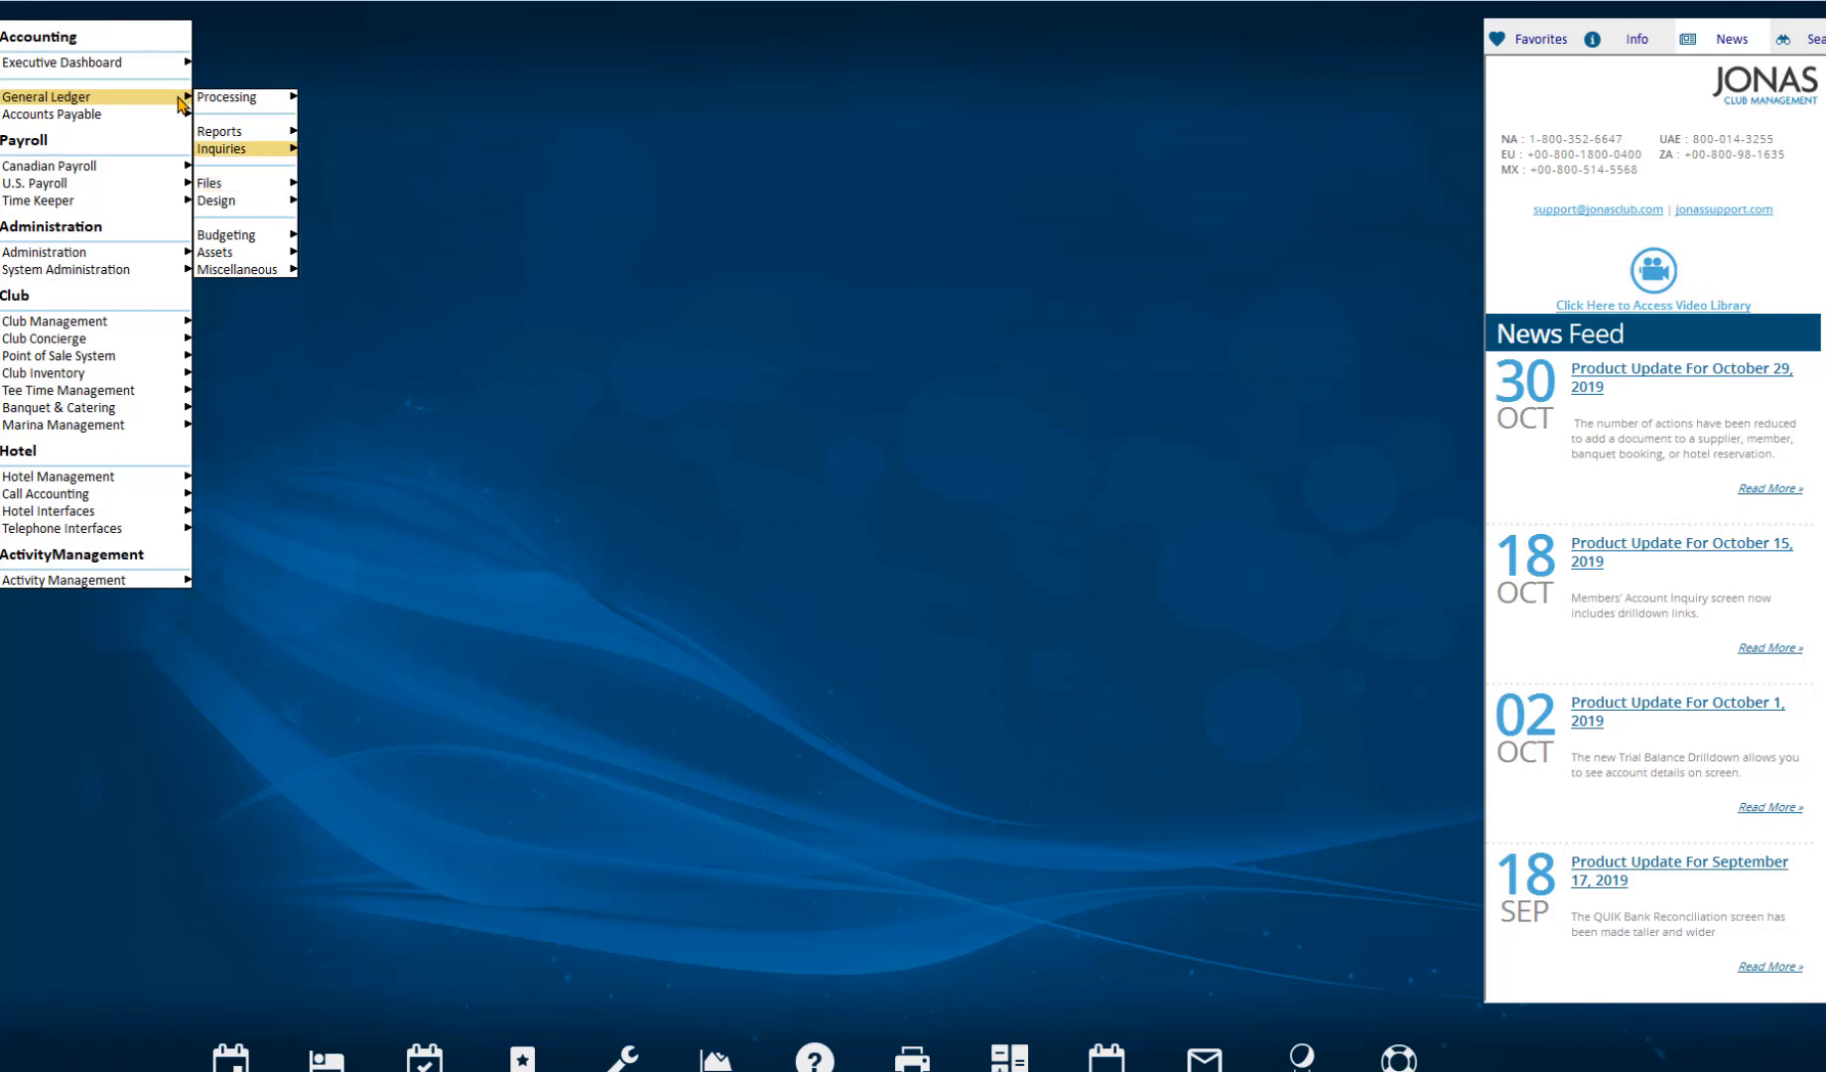
{"action": "key", "text": "Right"}
{"action": "key", "text": "Down"}
{"action": "key", "text": "Down"}
{"action": "key", "text": "Down"}
{"action": "key", "text": "Down"}
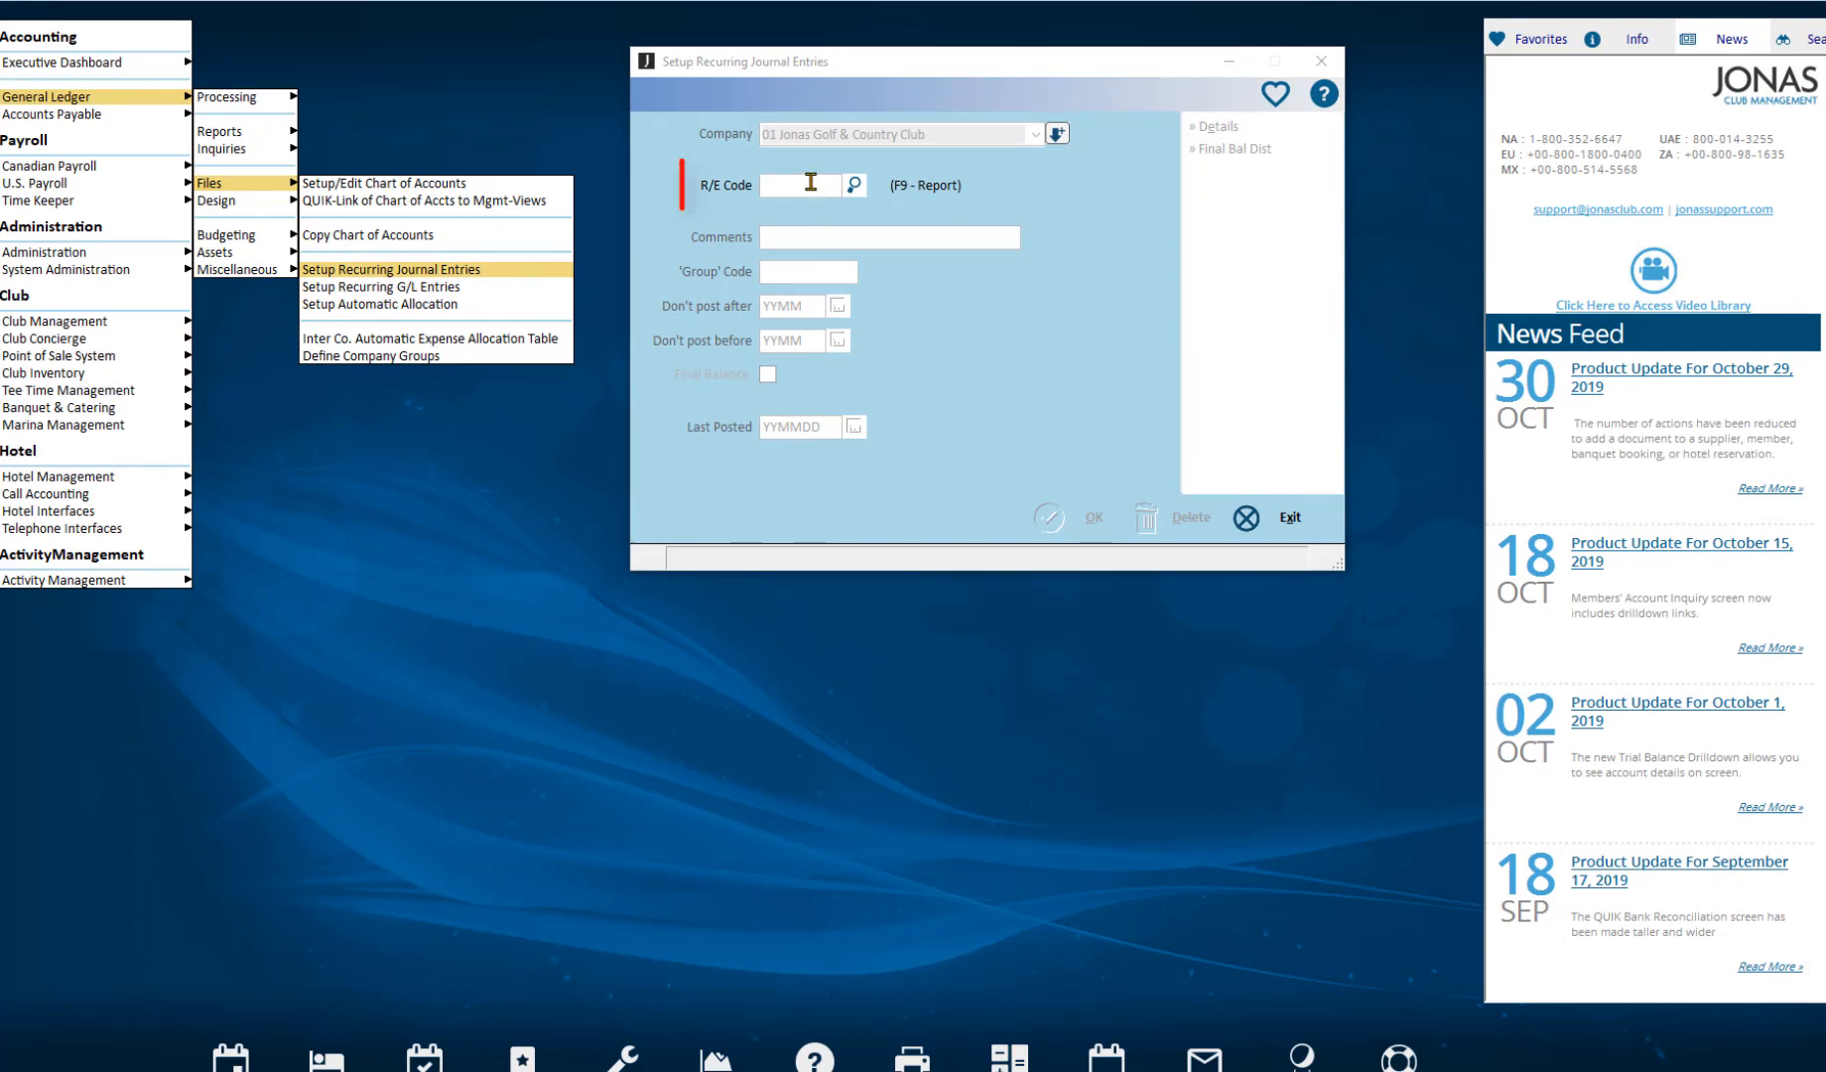
Step: Enter INSUR2 as the recurring entry code and load its setup
{"action": "left_click", "coordinate": [811, 182]}
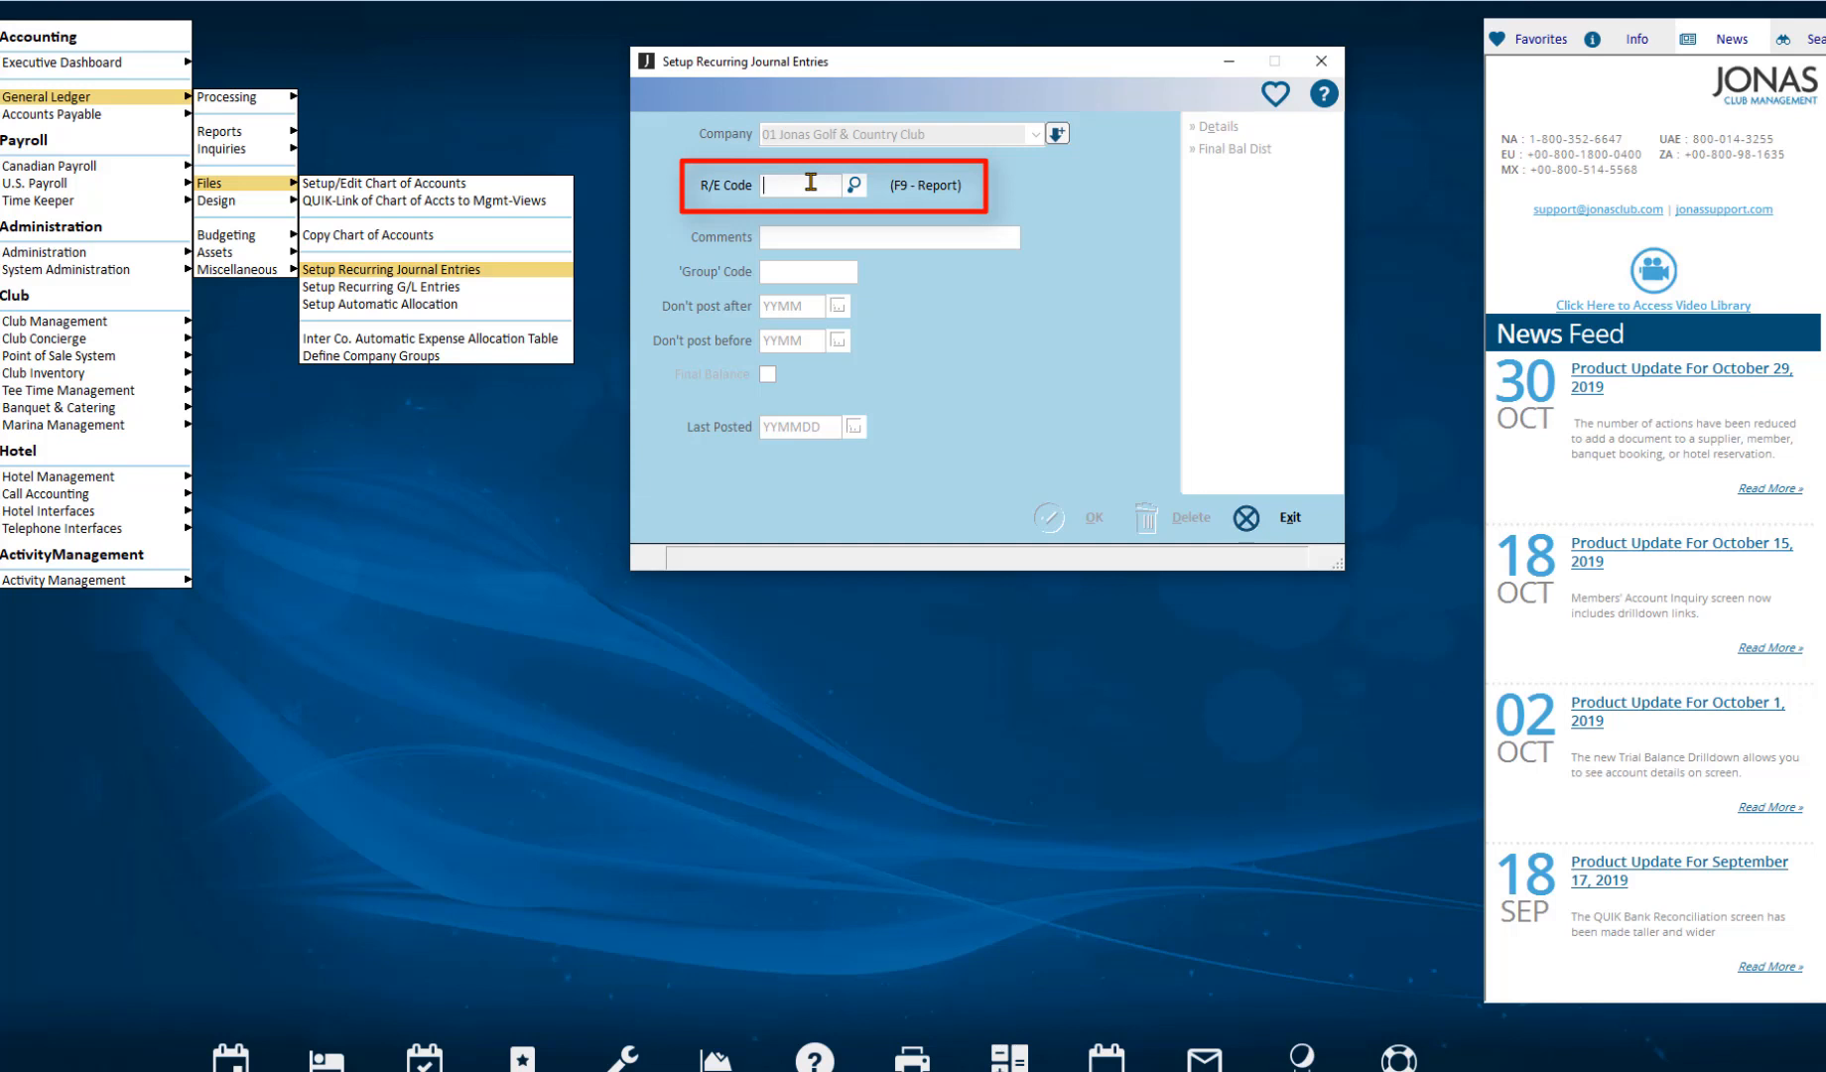
{"action": "type", "text": "INSUR2"}
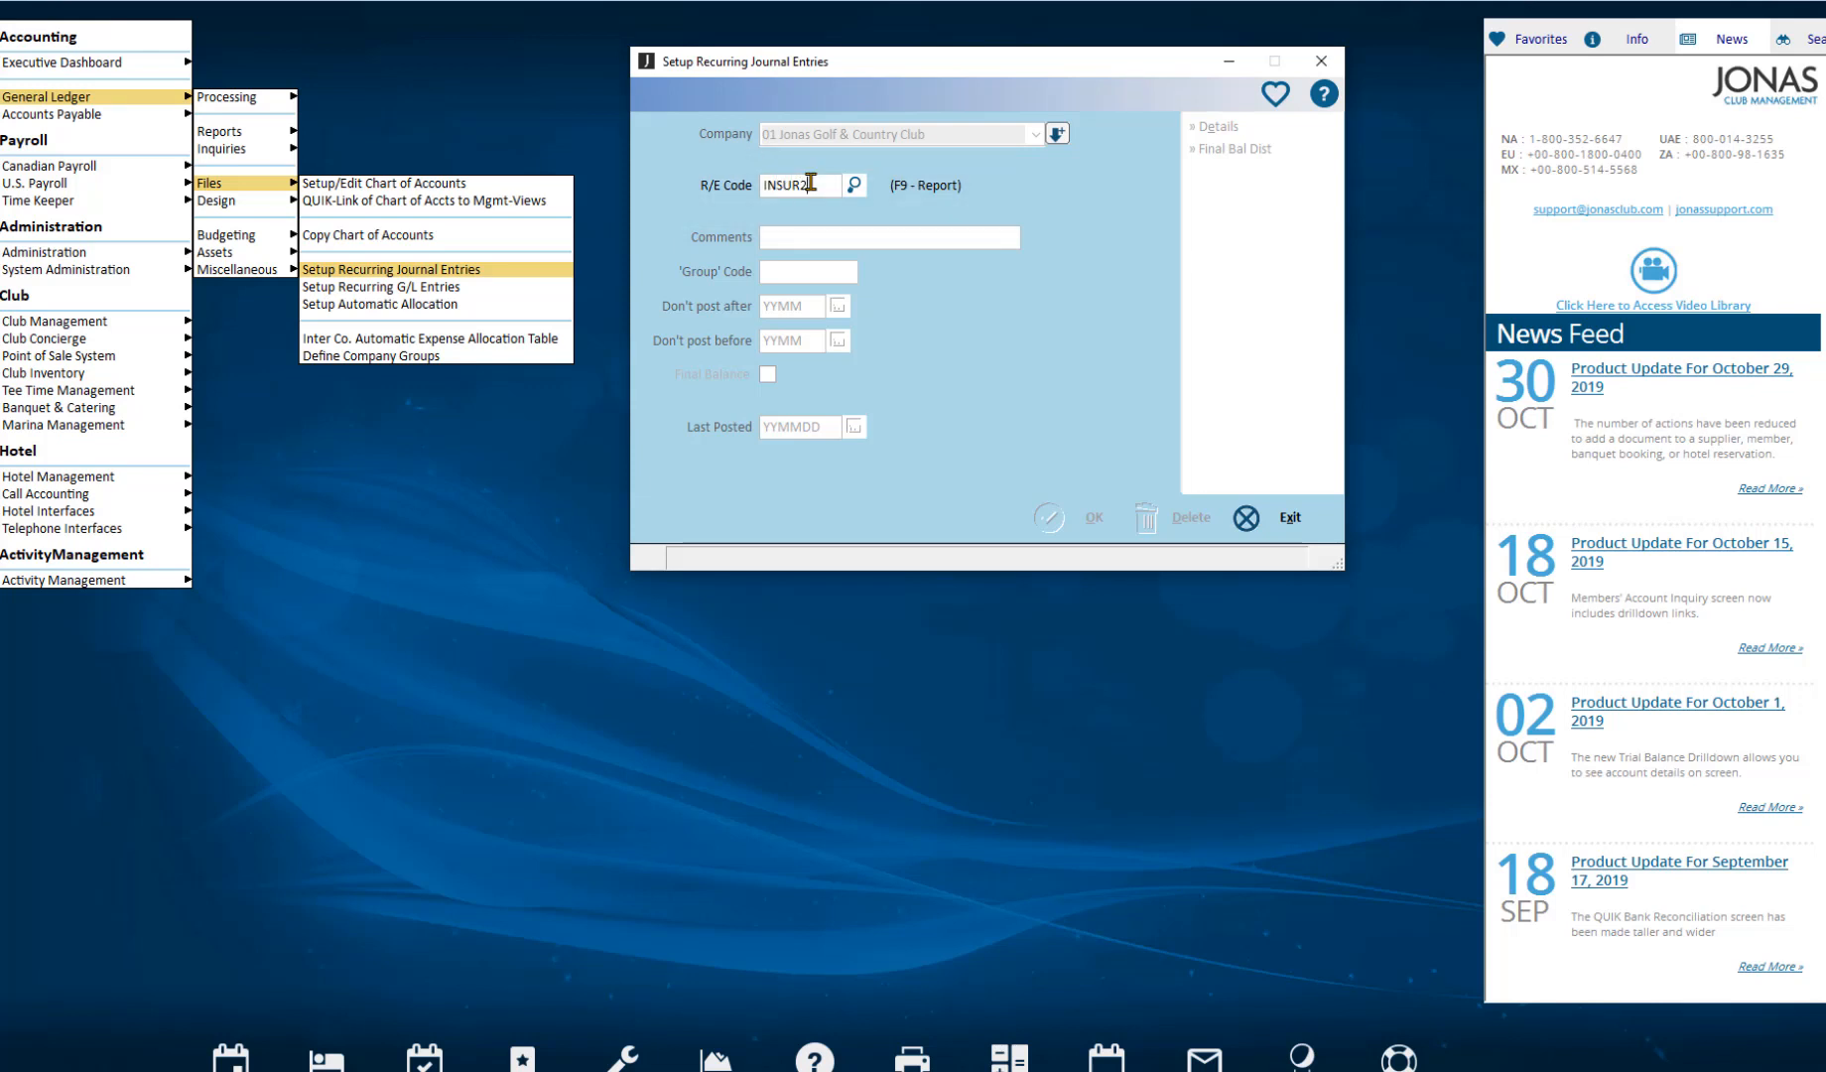
{"action": "key", "text": "Return"}
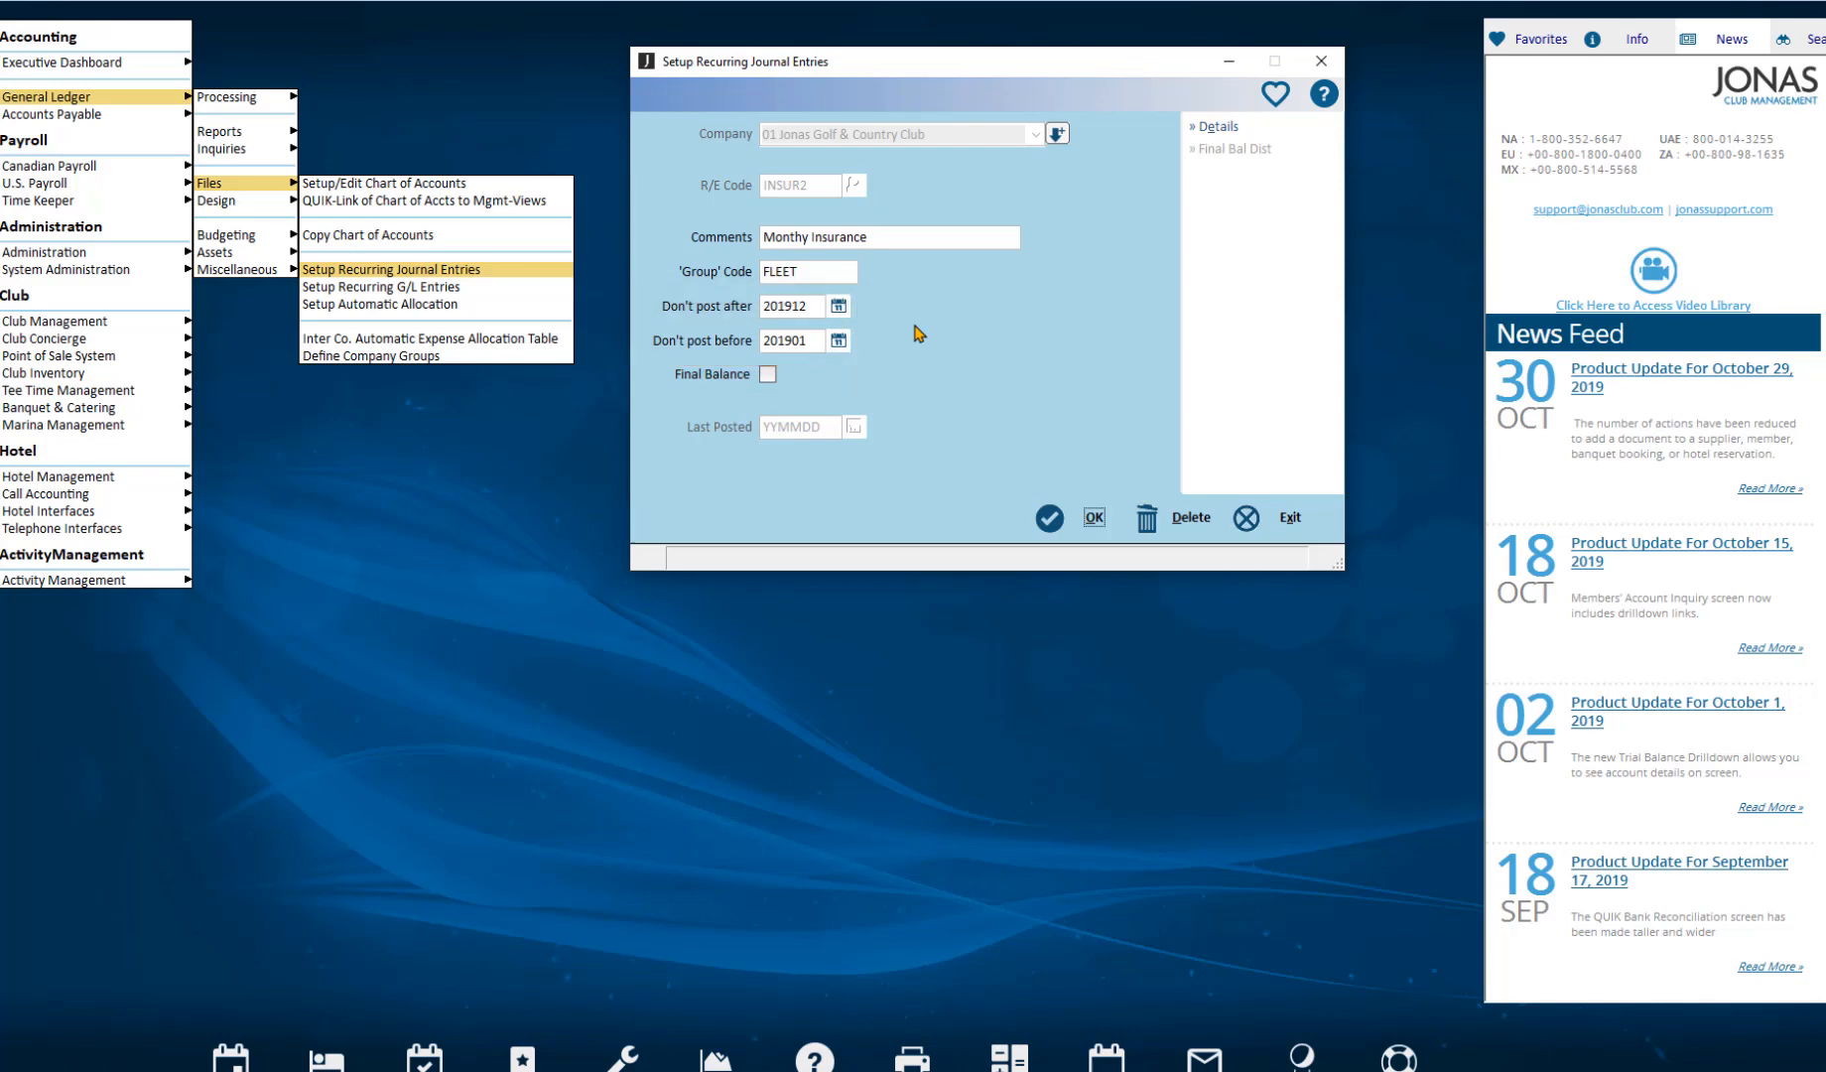
Step: Accept the account distribution details of INSUR2 and, with Final Balance enabled, open the final balance distribution
{"action": "left_click", "coordinate": [1213, 135]}
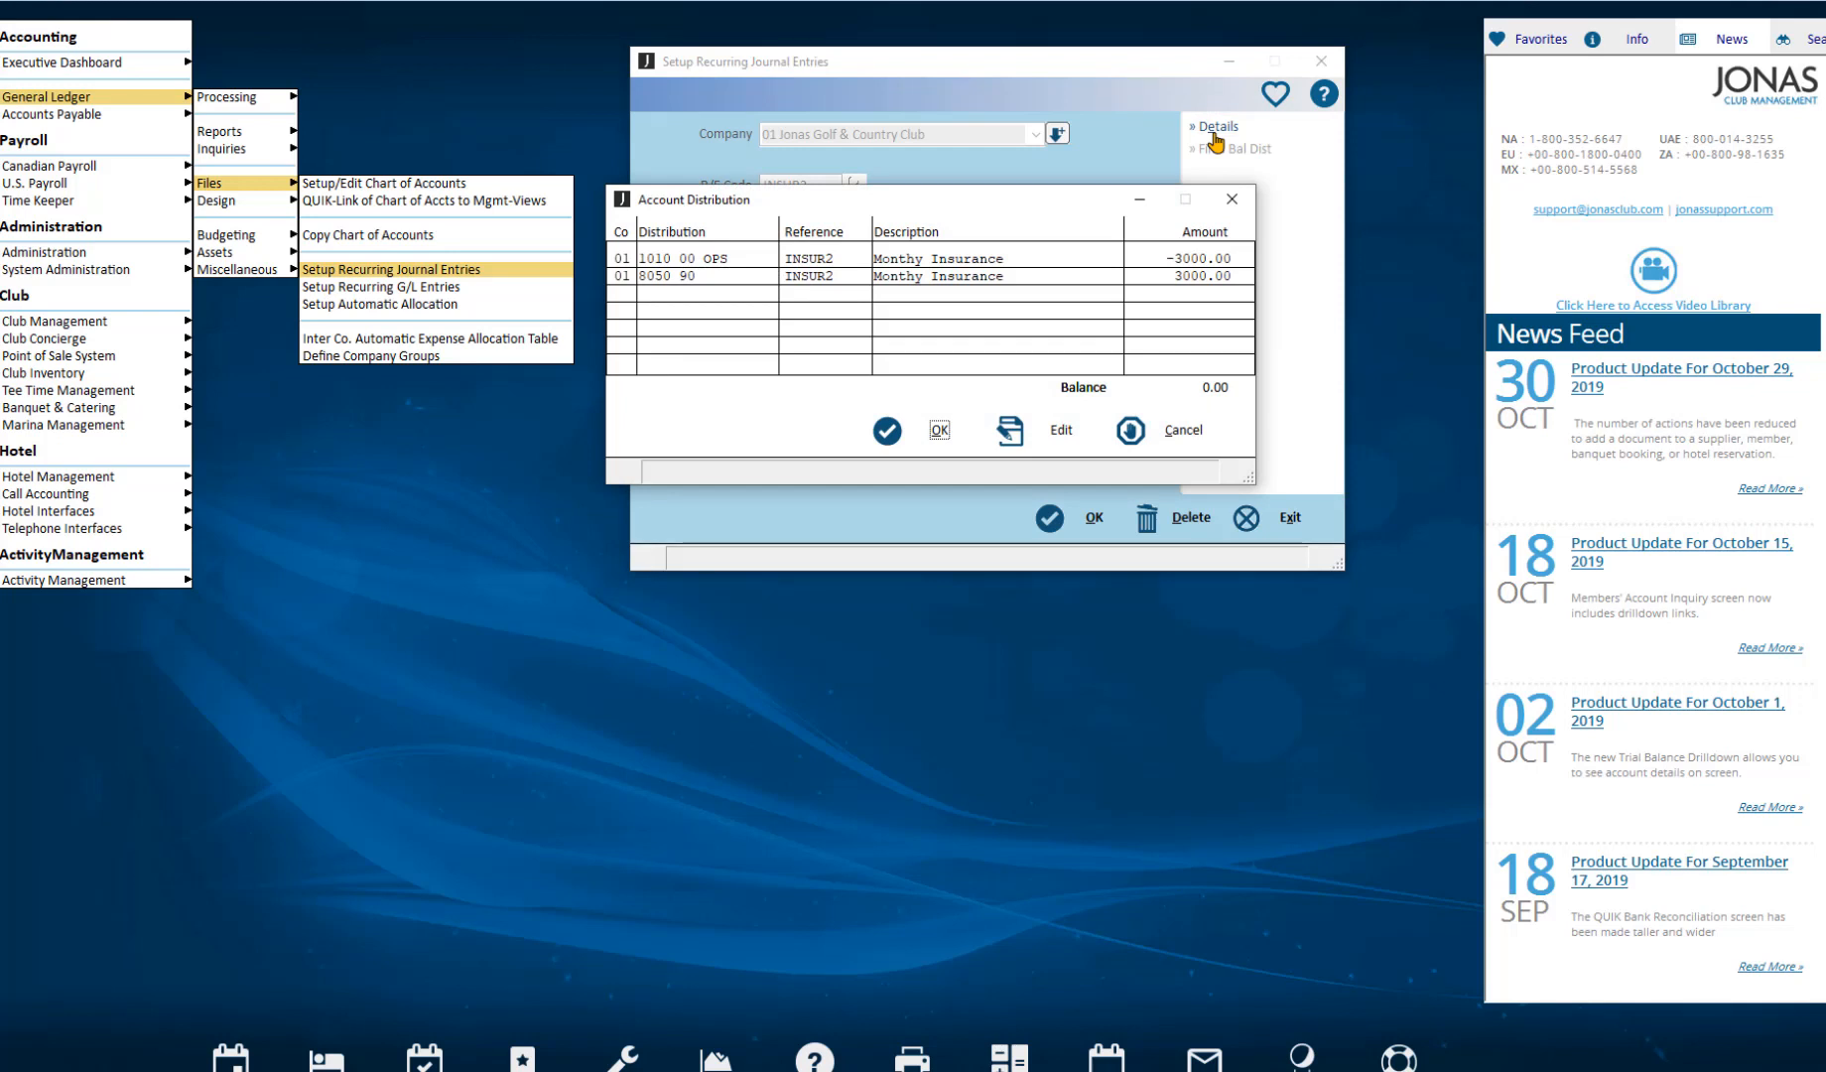
{"action": "left_click", "coordinate": [917, 437]}
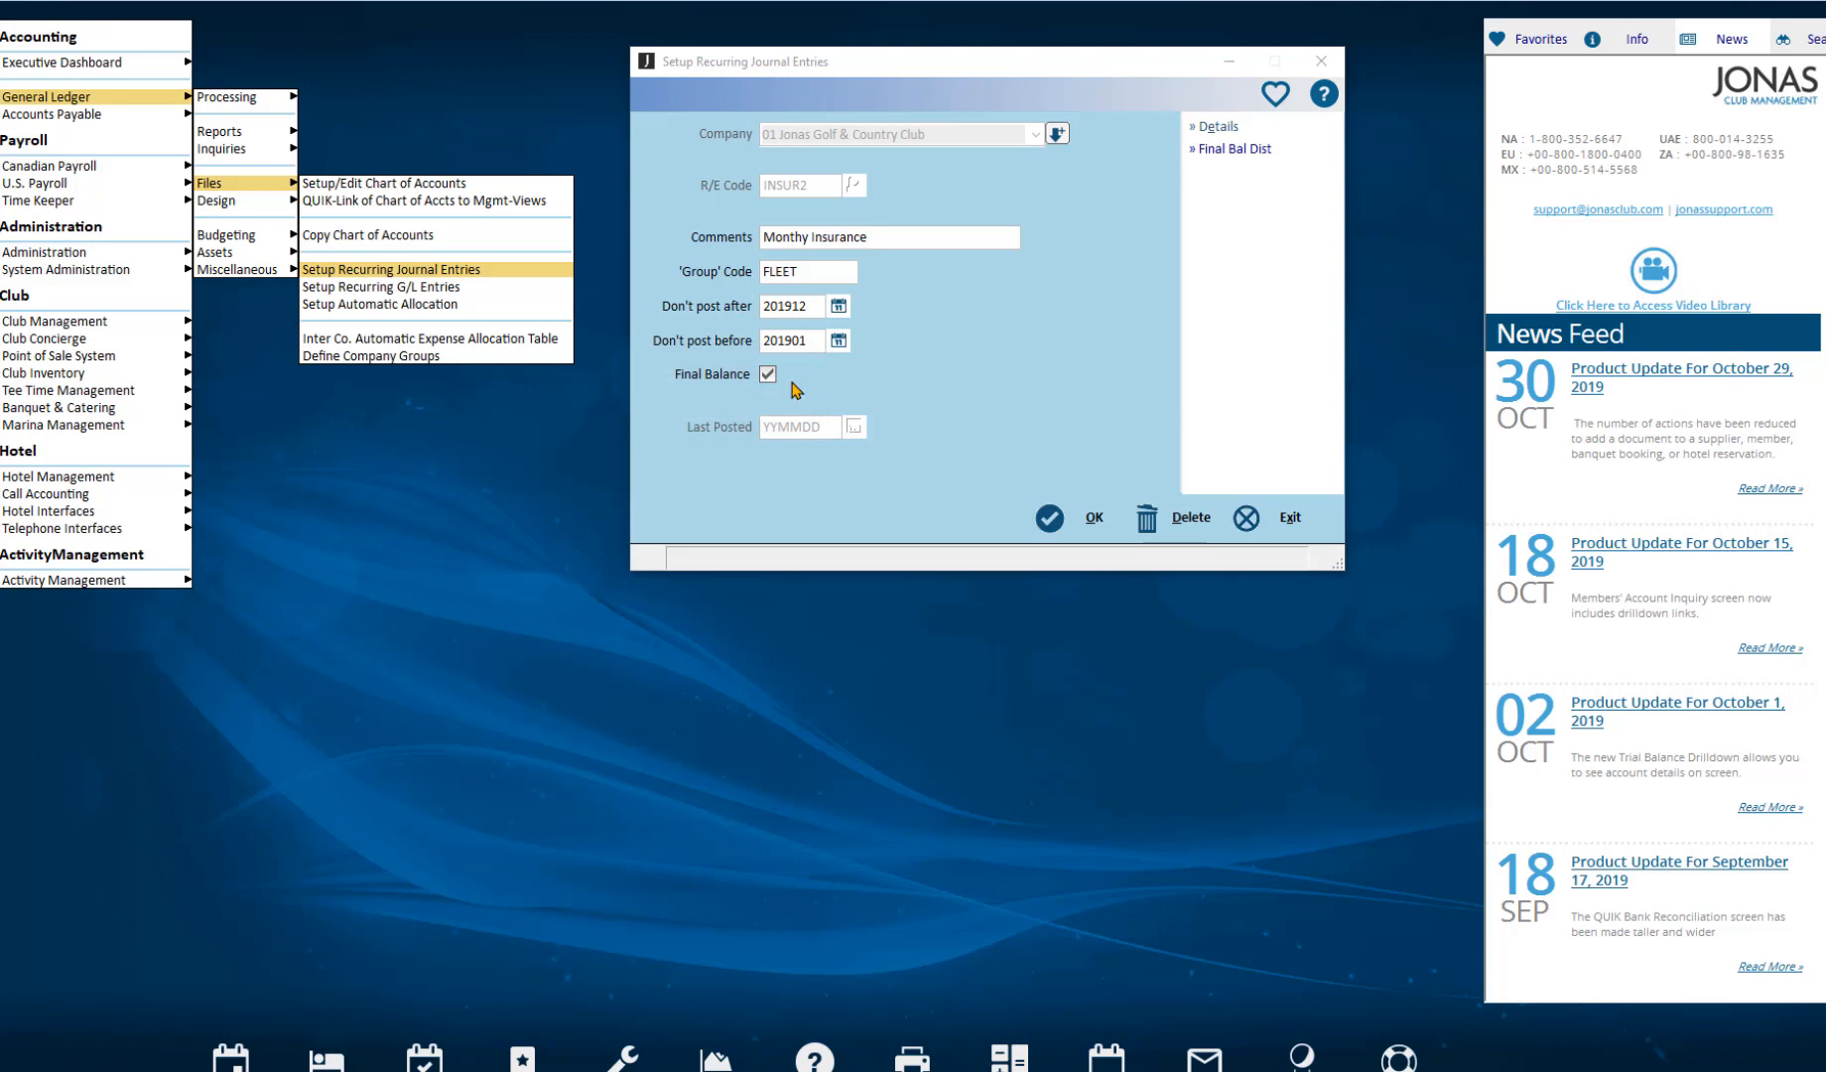
{"action": "left_click", "coordinate": [1228, 154]}
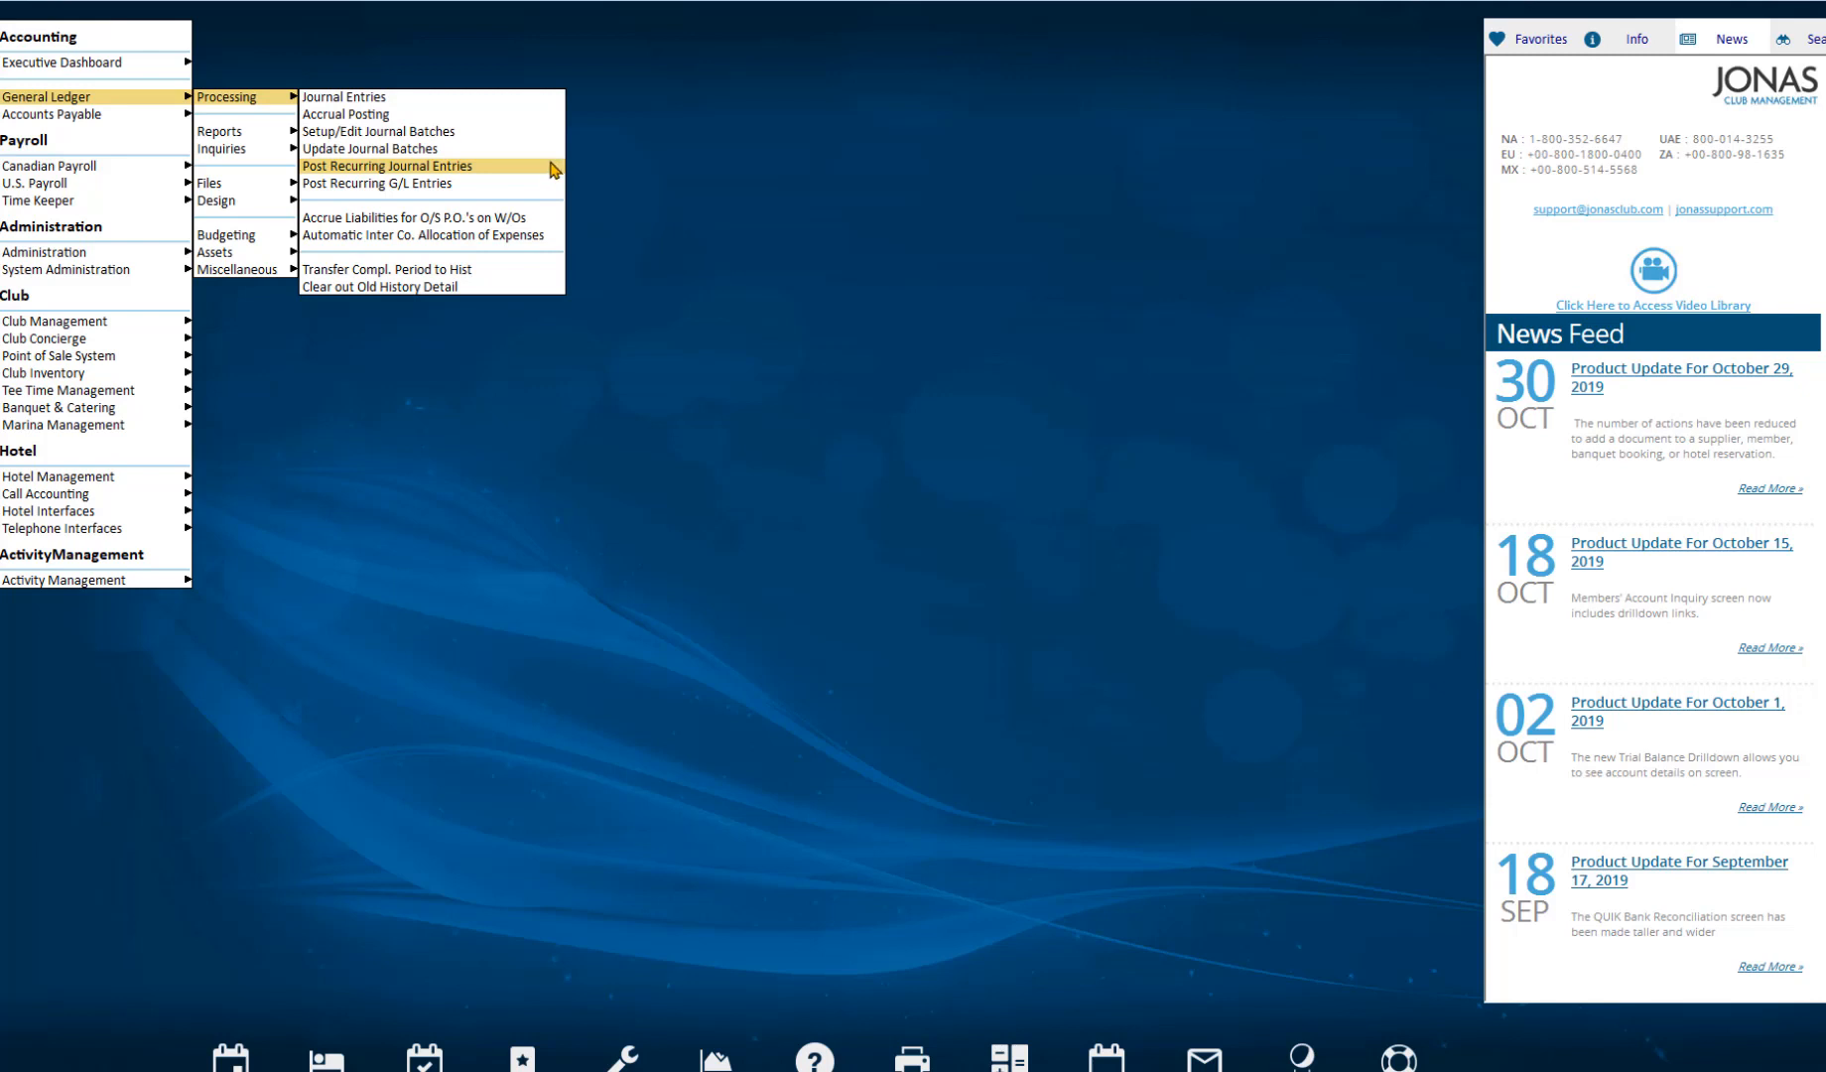
Step: Start posting recurring journal entries for 01 Jonas Golf & Country Club, dated 20191101, keeping GJ - General Journal as the journal
{"action": "left_click", "coordinate": [553, 169]}
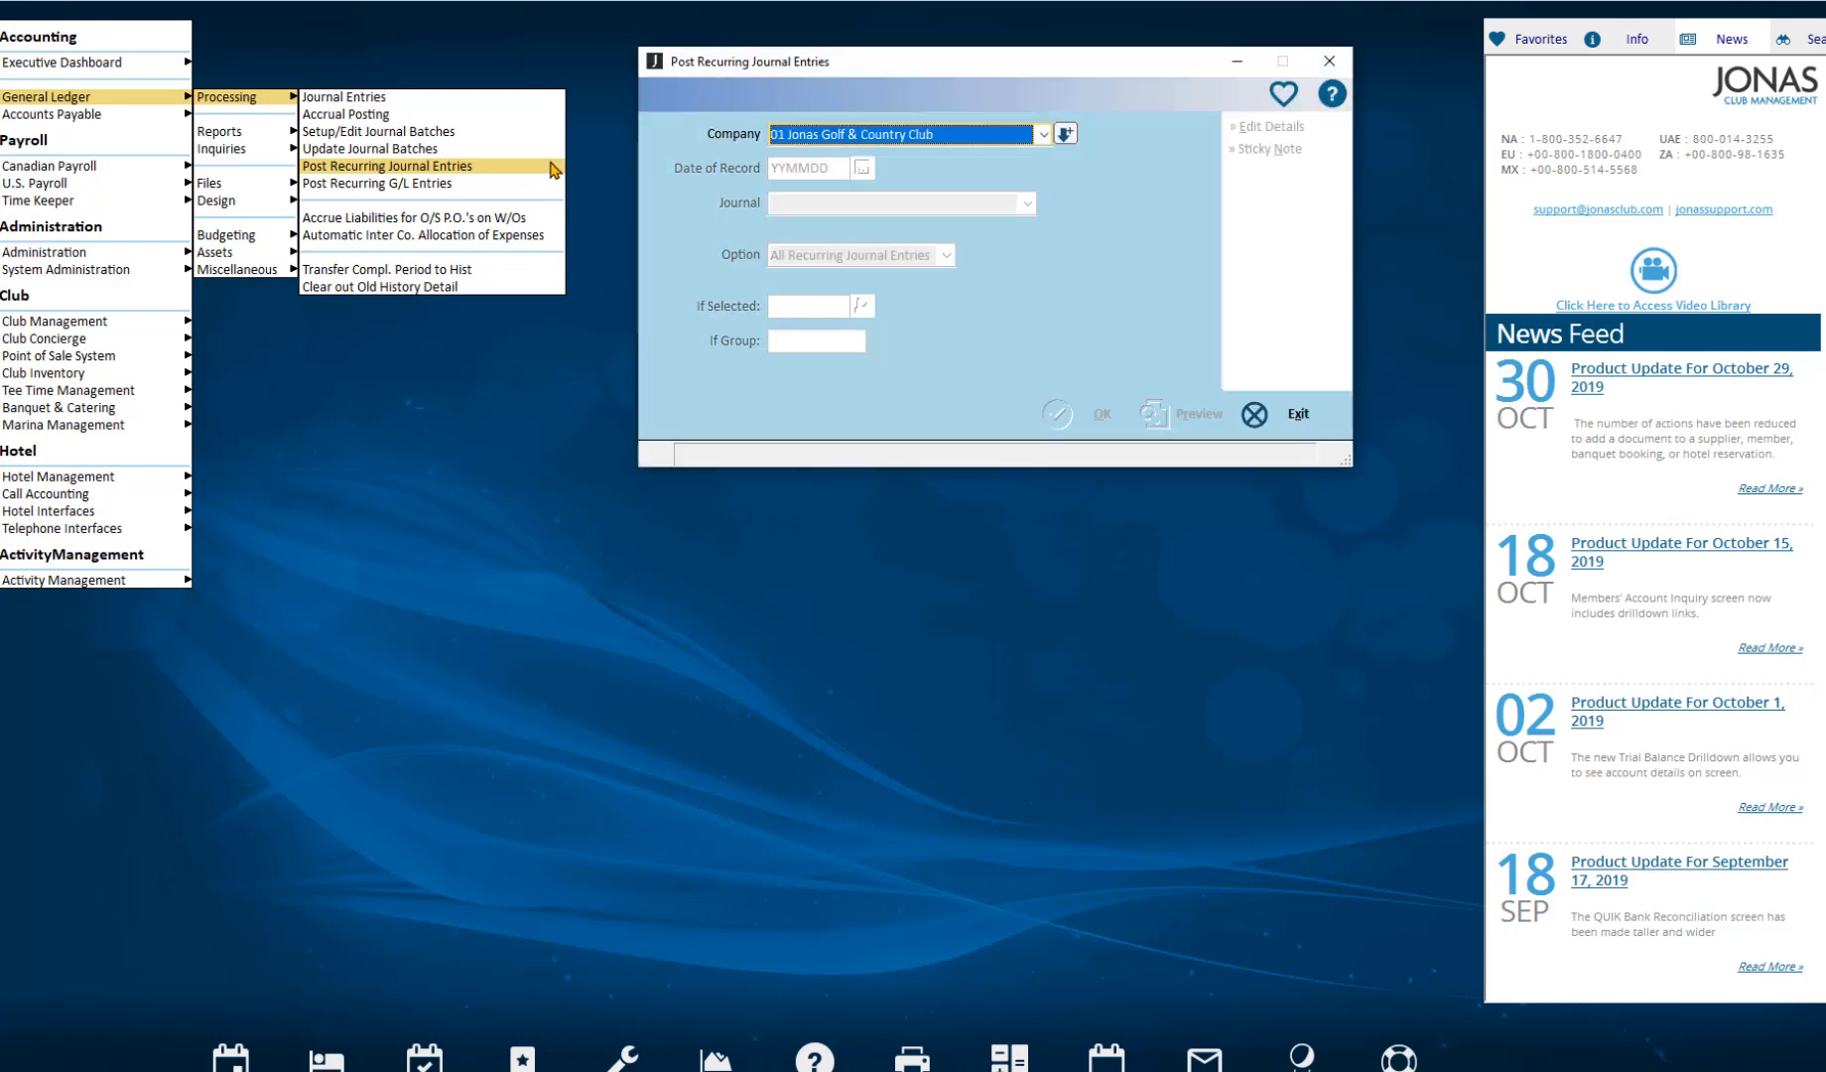
{"action": "key", "text": "Tab"}
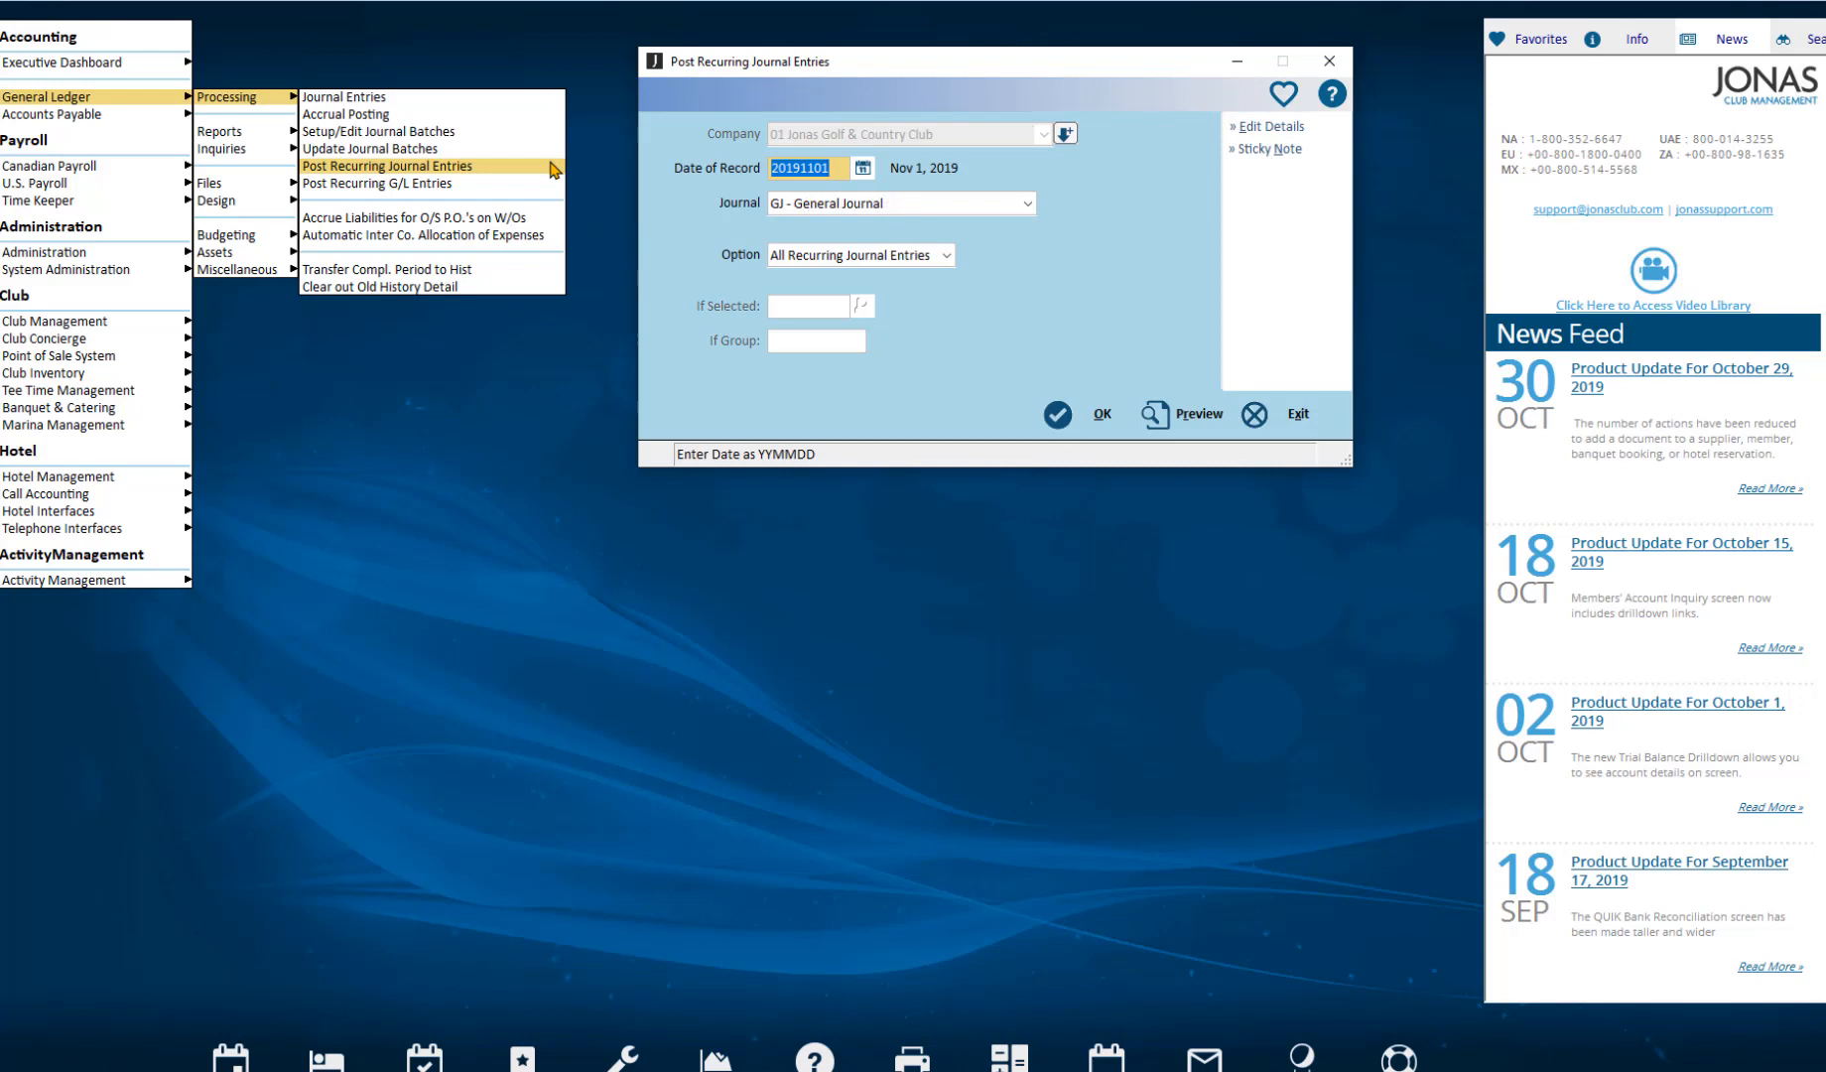
{"action": "key", "text": "Tab"}
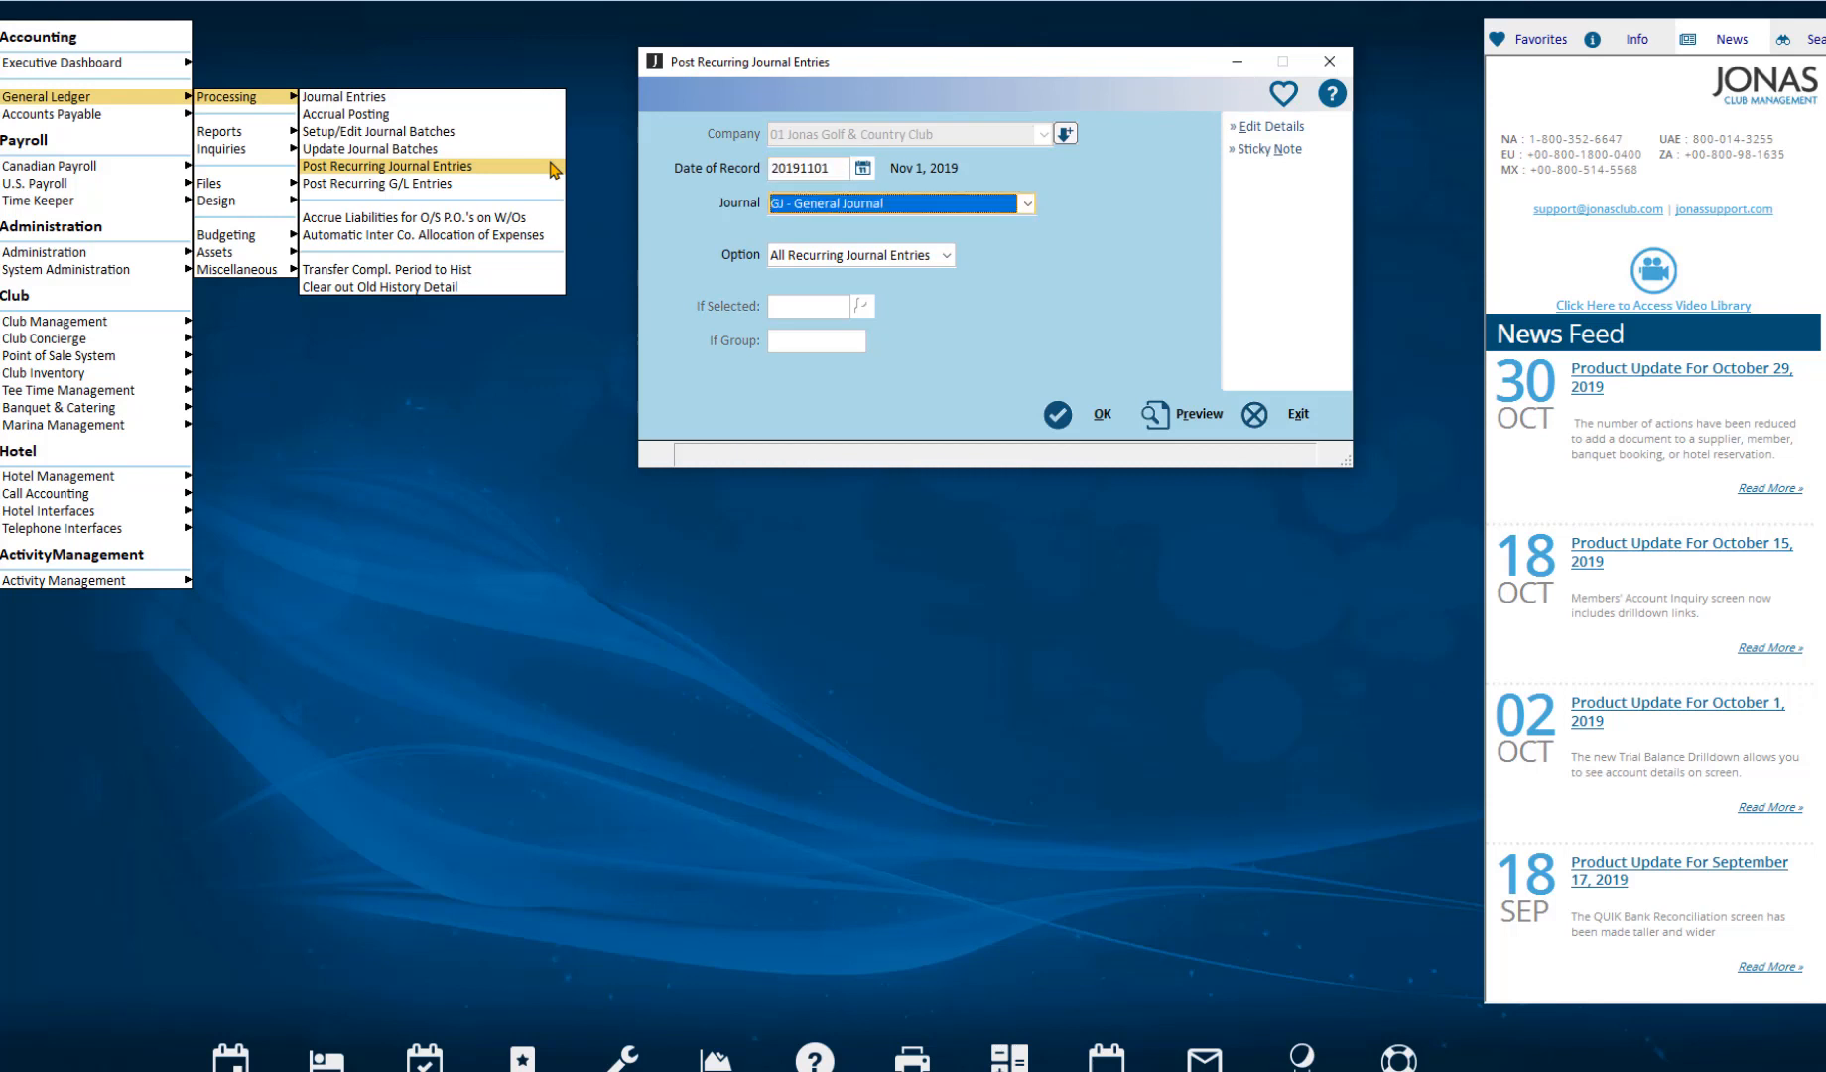
{"action": "left_click", "coordinate": [1028, 207]}
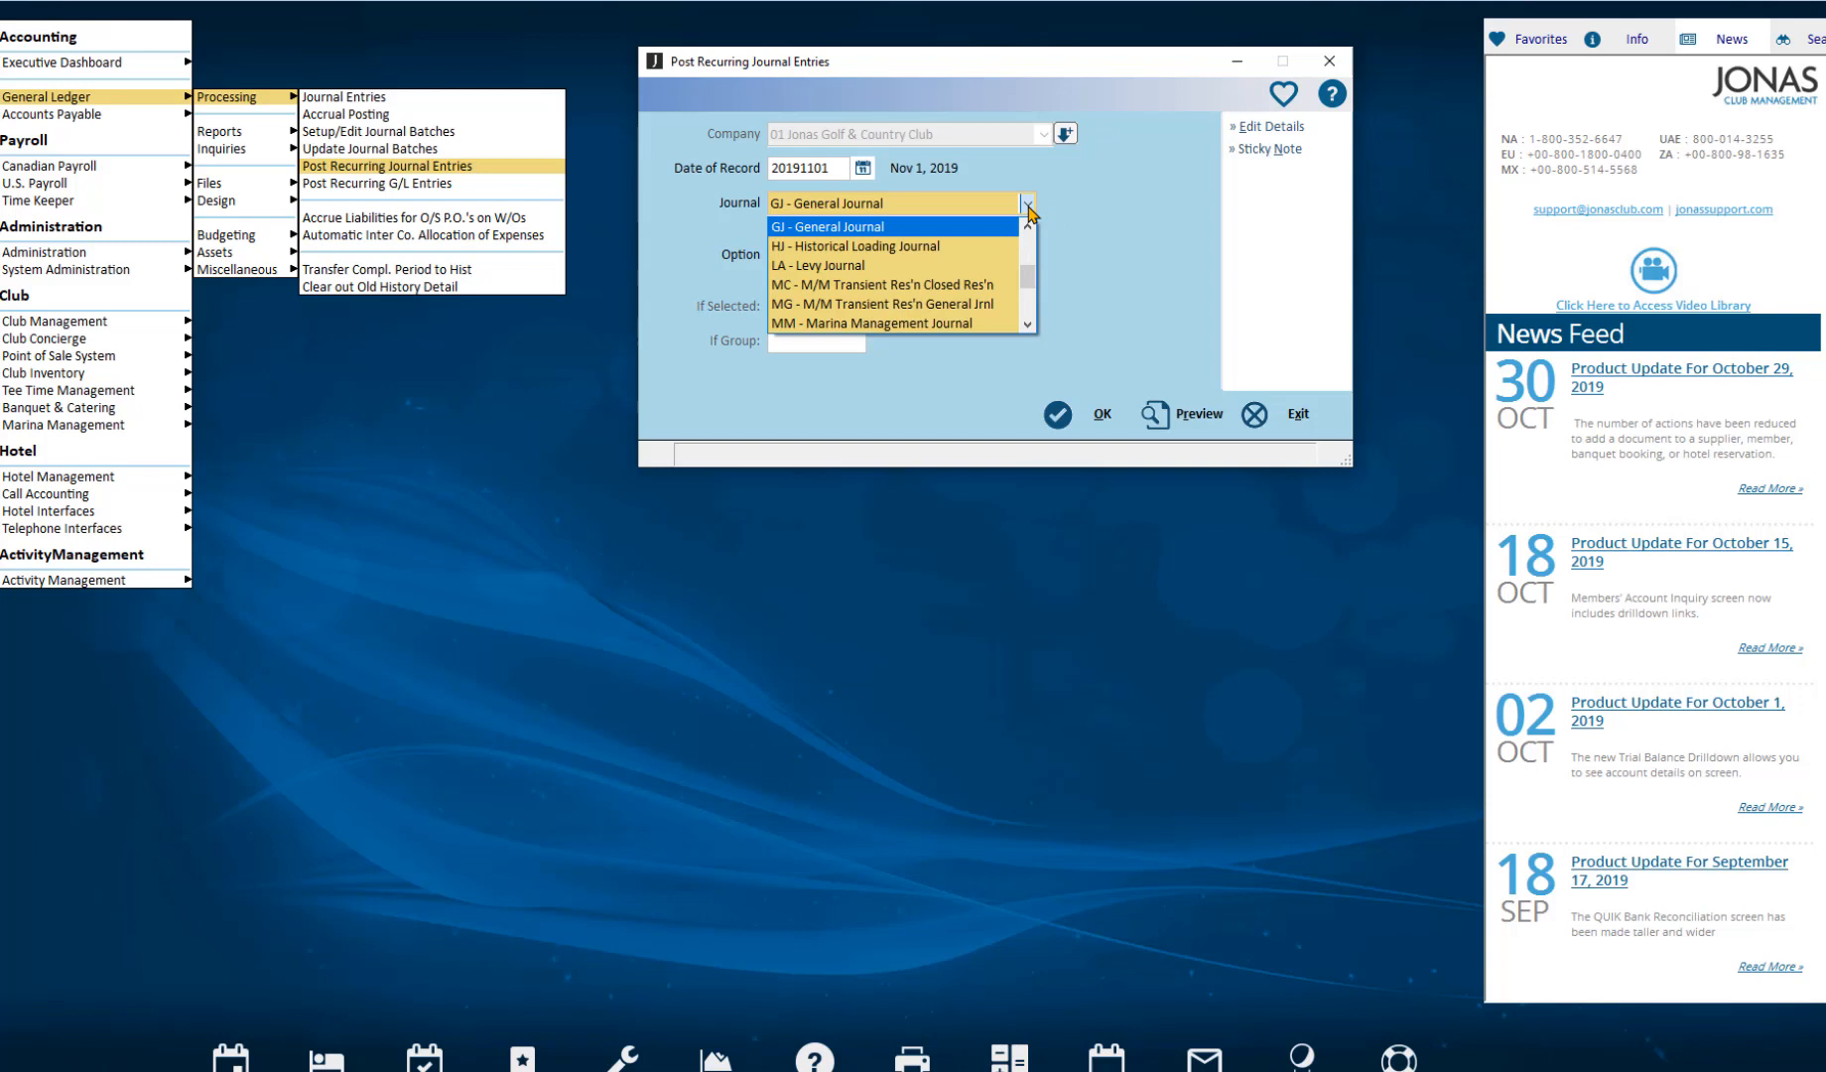
{"action": "left_click", "coordinate": [1029, 205]}
Step: Set the posting option to Selected Entry only and choose the Water recurring entry from the lookup
{"action": "left_click", "coordinate": [946, 256]}
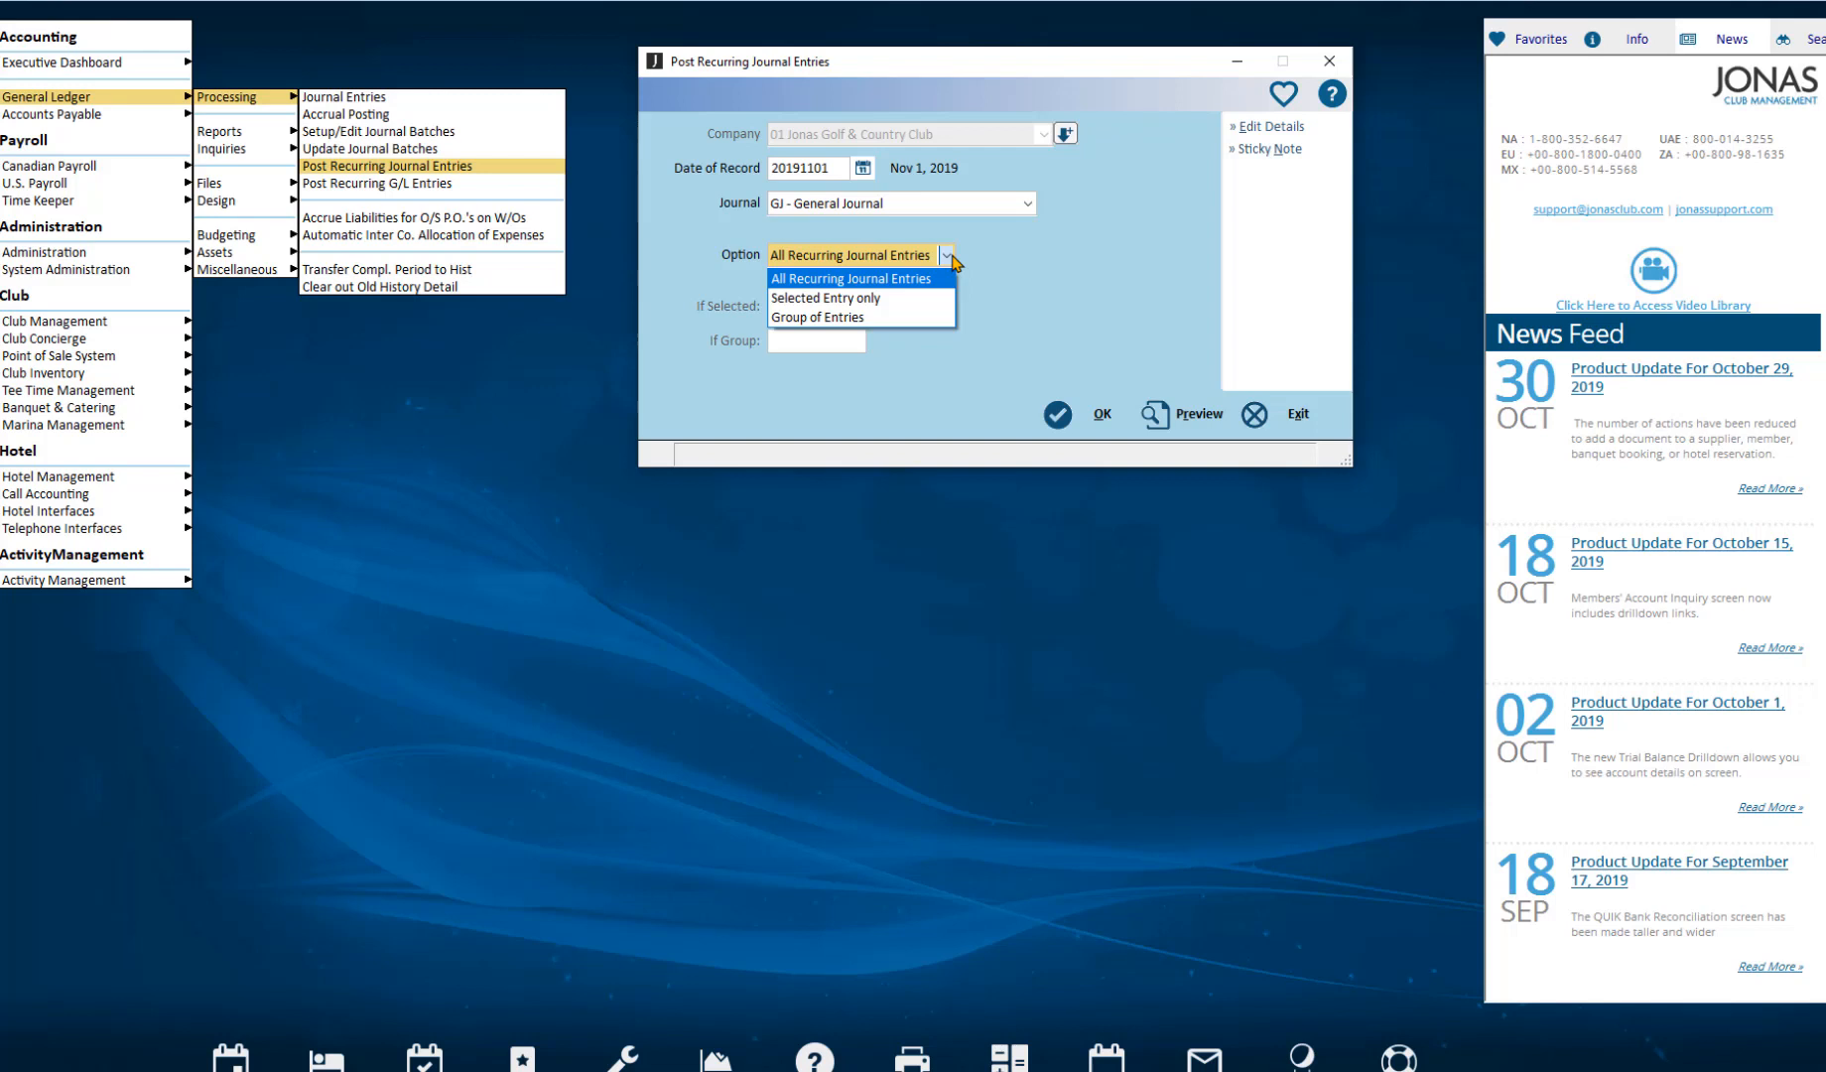
{"action": "left_click", "coordinate": [935, 308]}
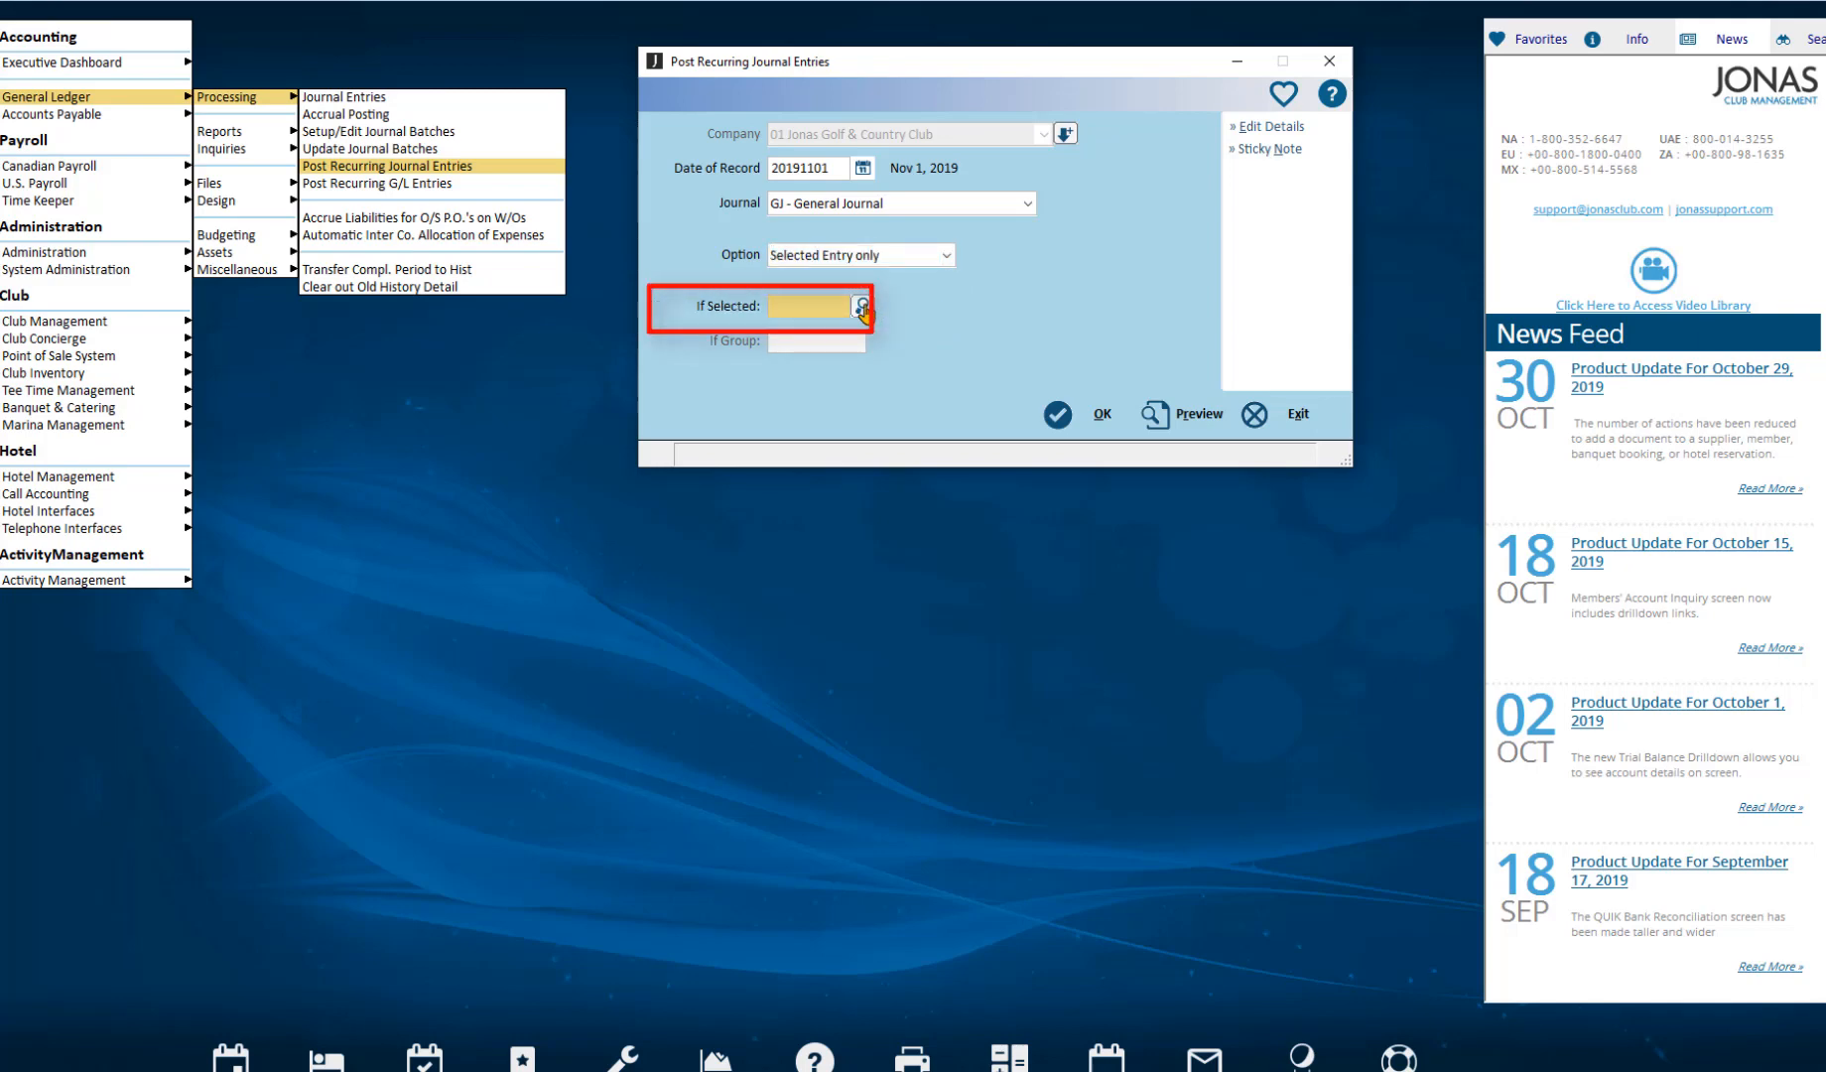
{"action": "left_click", "coordinate": [862, 308]}
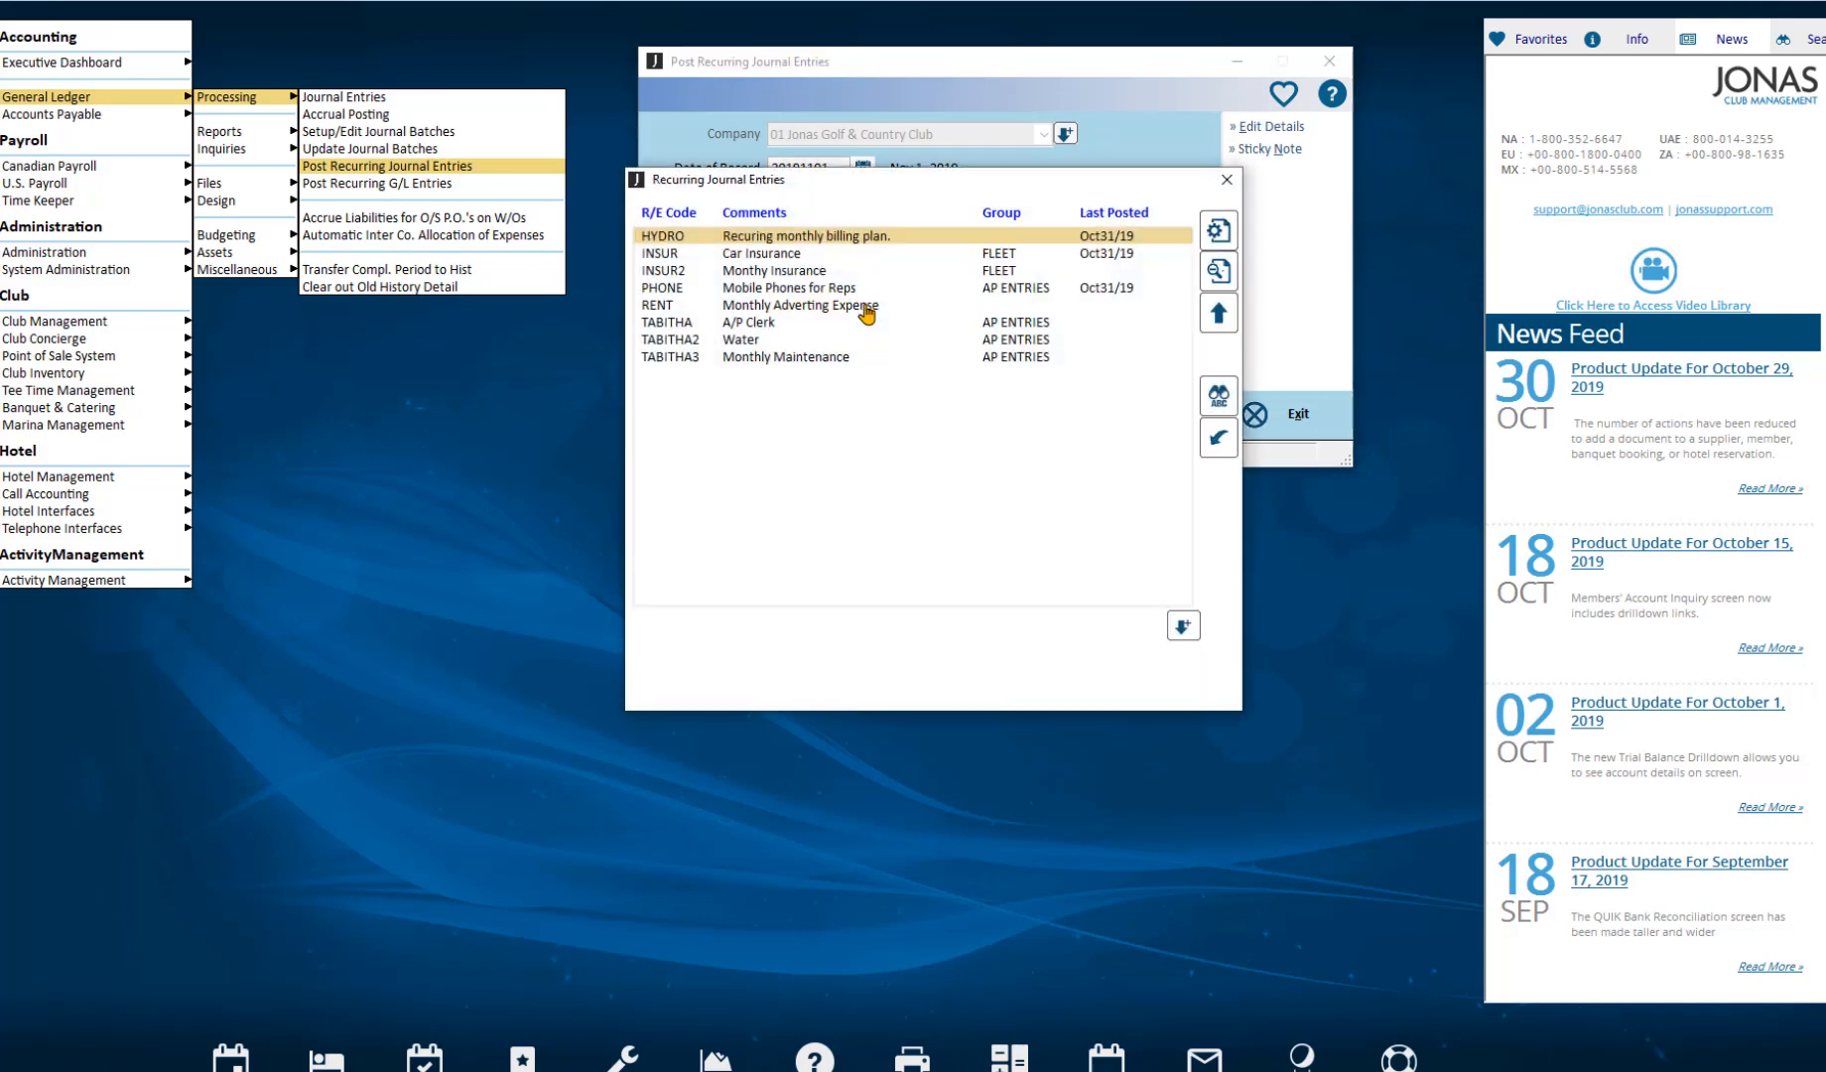
{"action": "double_click", "coordinate": [850, 340]}
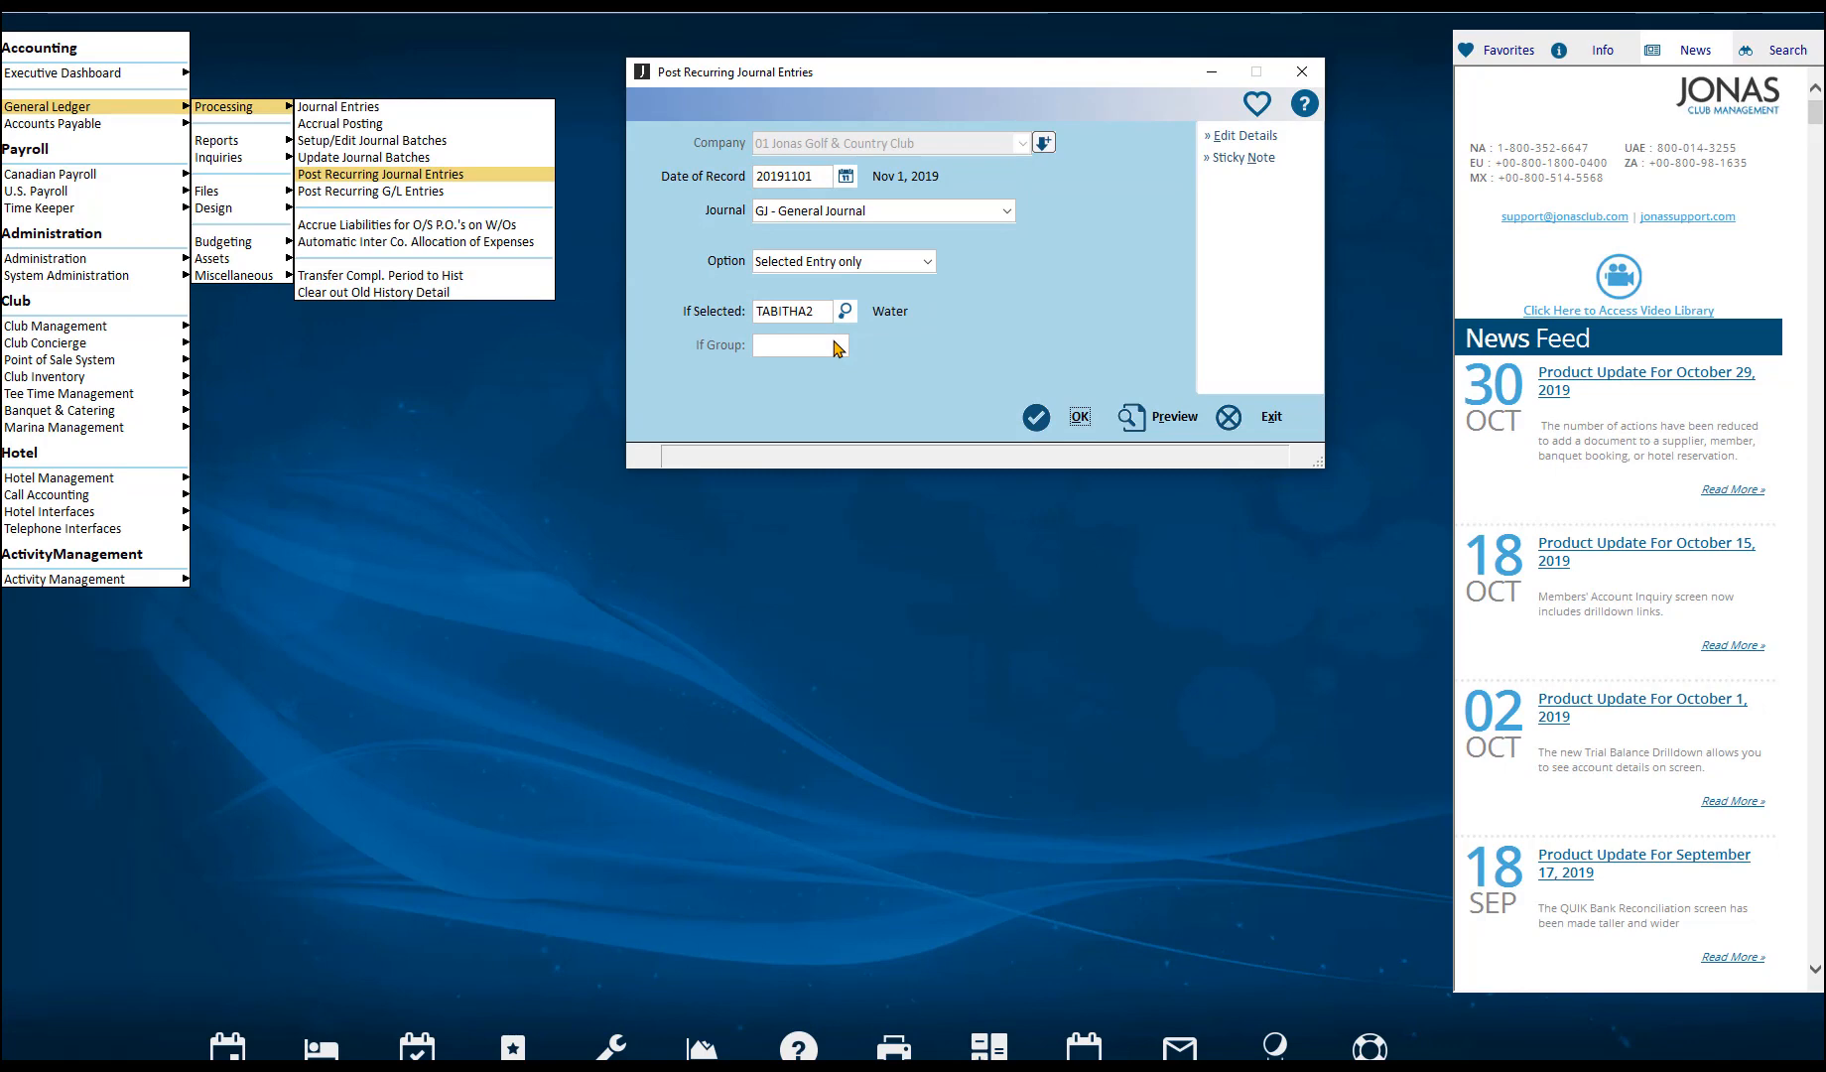
Step: Change the posting option to Group of Entries, enter FLEET as the group and confirm the posting
{"action": "left_click", "coordinate": [944, 255]}
{"action": "left_click", "coordinate": [923, 317]}
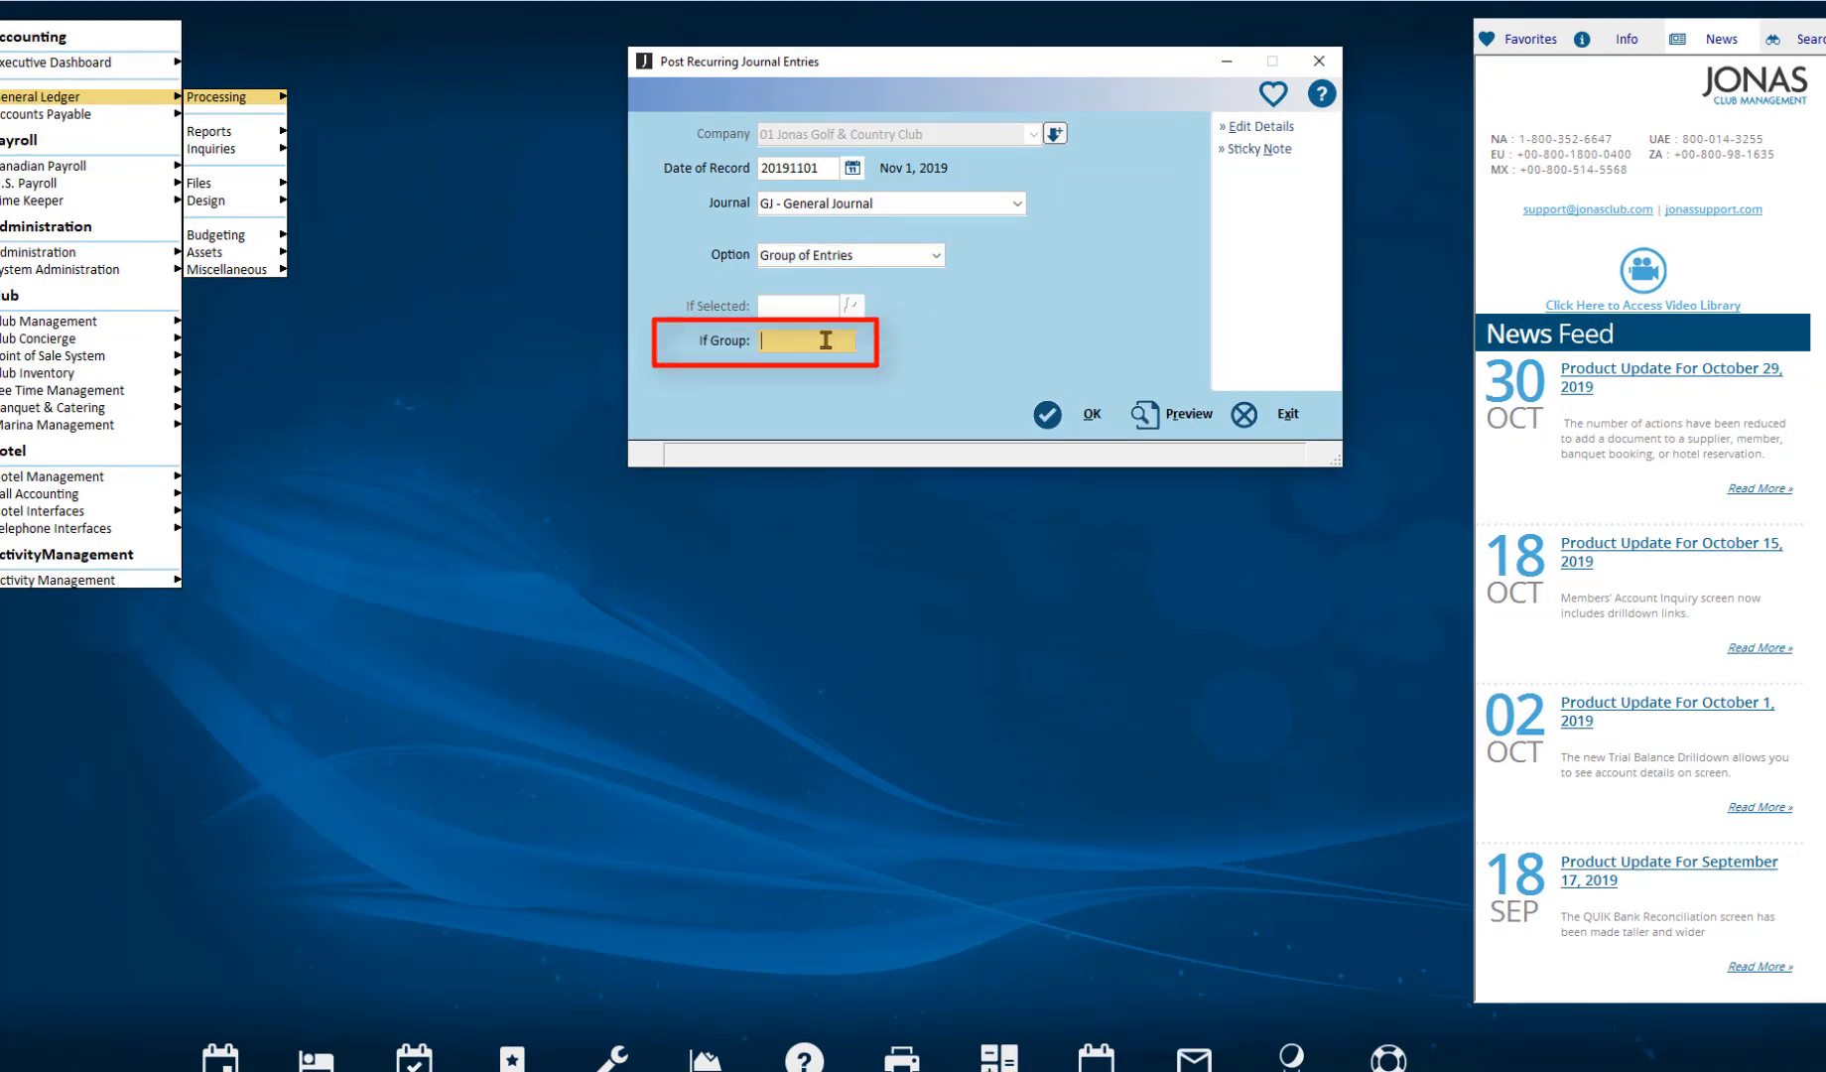
{"action": "type", "text": "FLEET"}
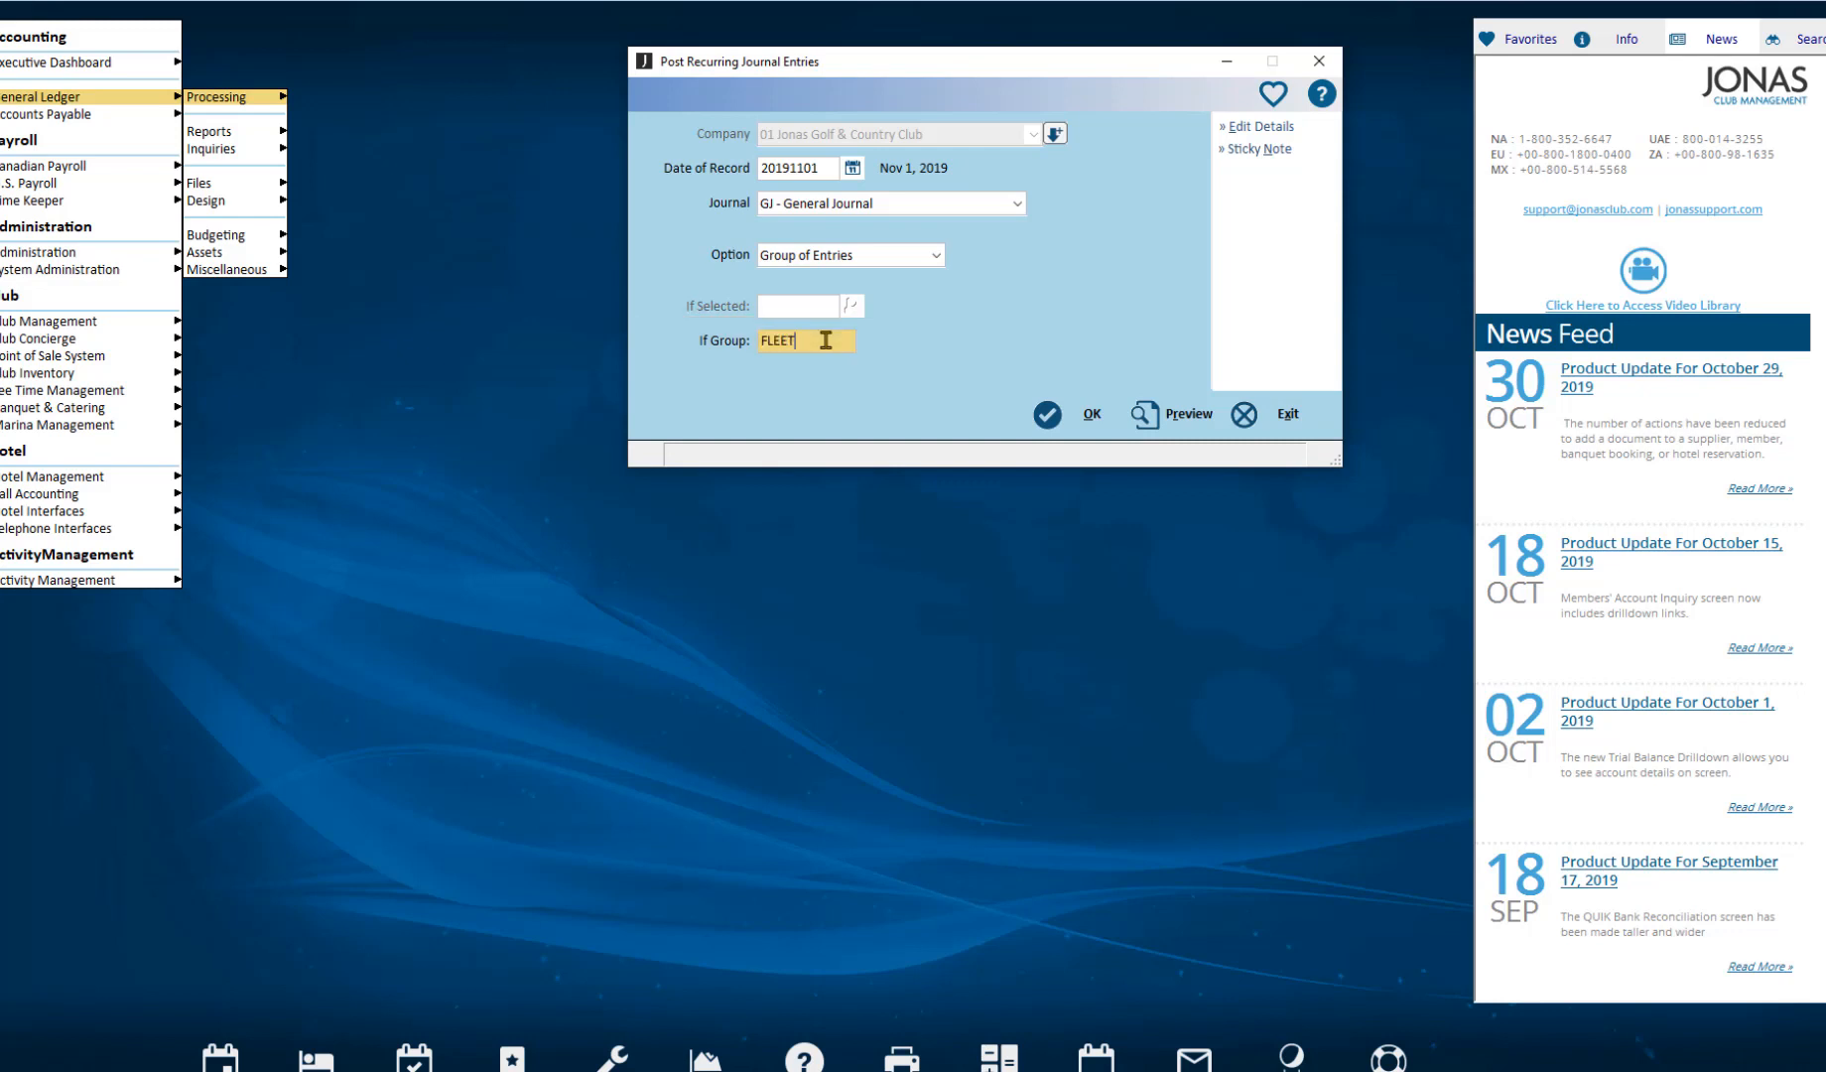
{"action": "key", "text": "Tab"}
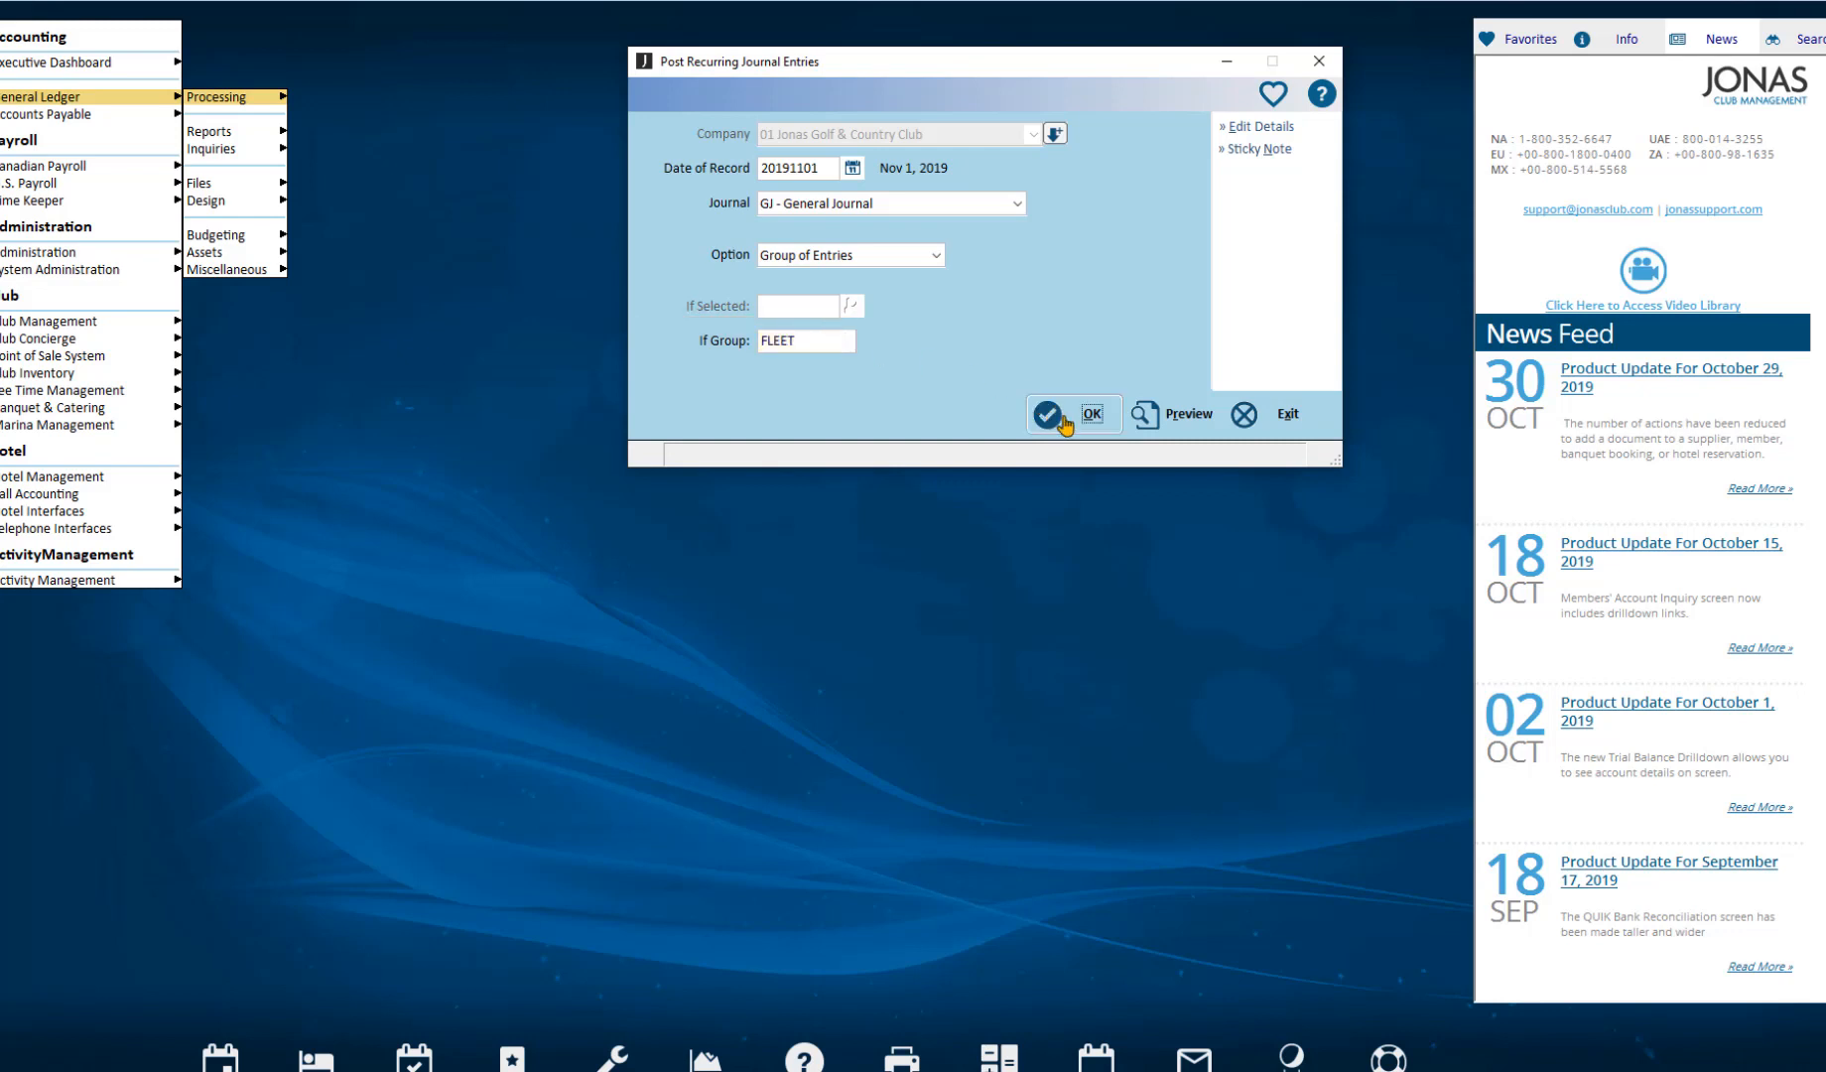
{"action": "left_click", "coordinate": [1062, 418]}
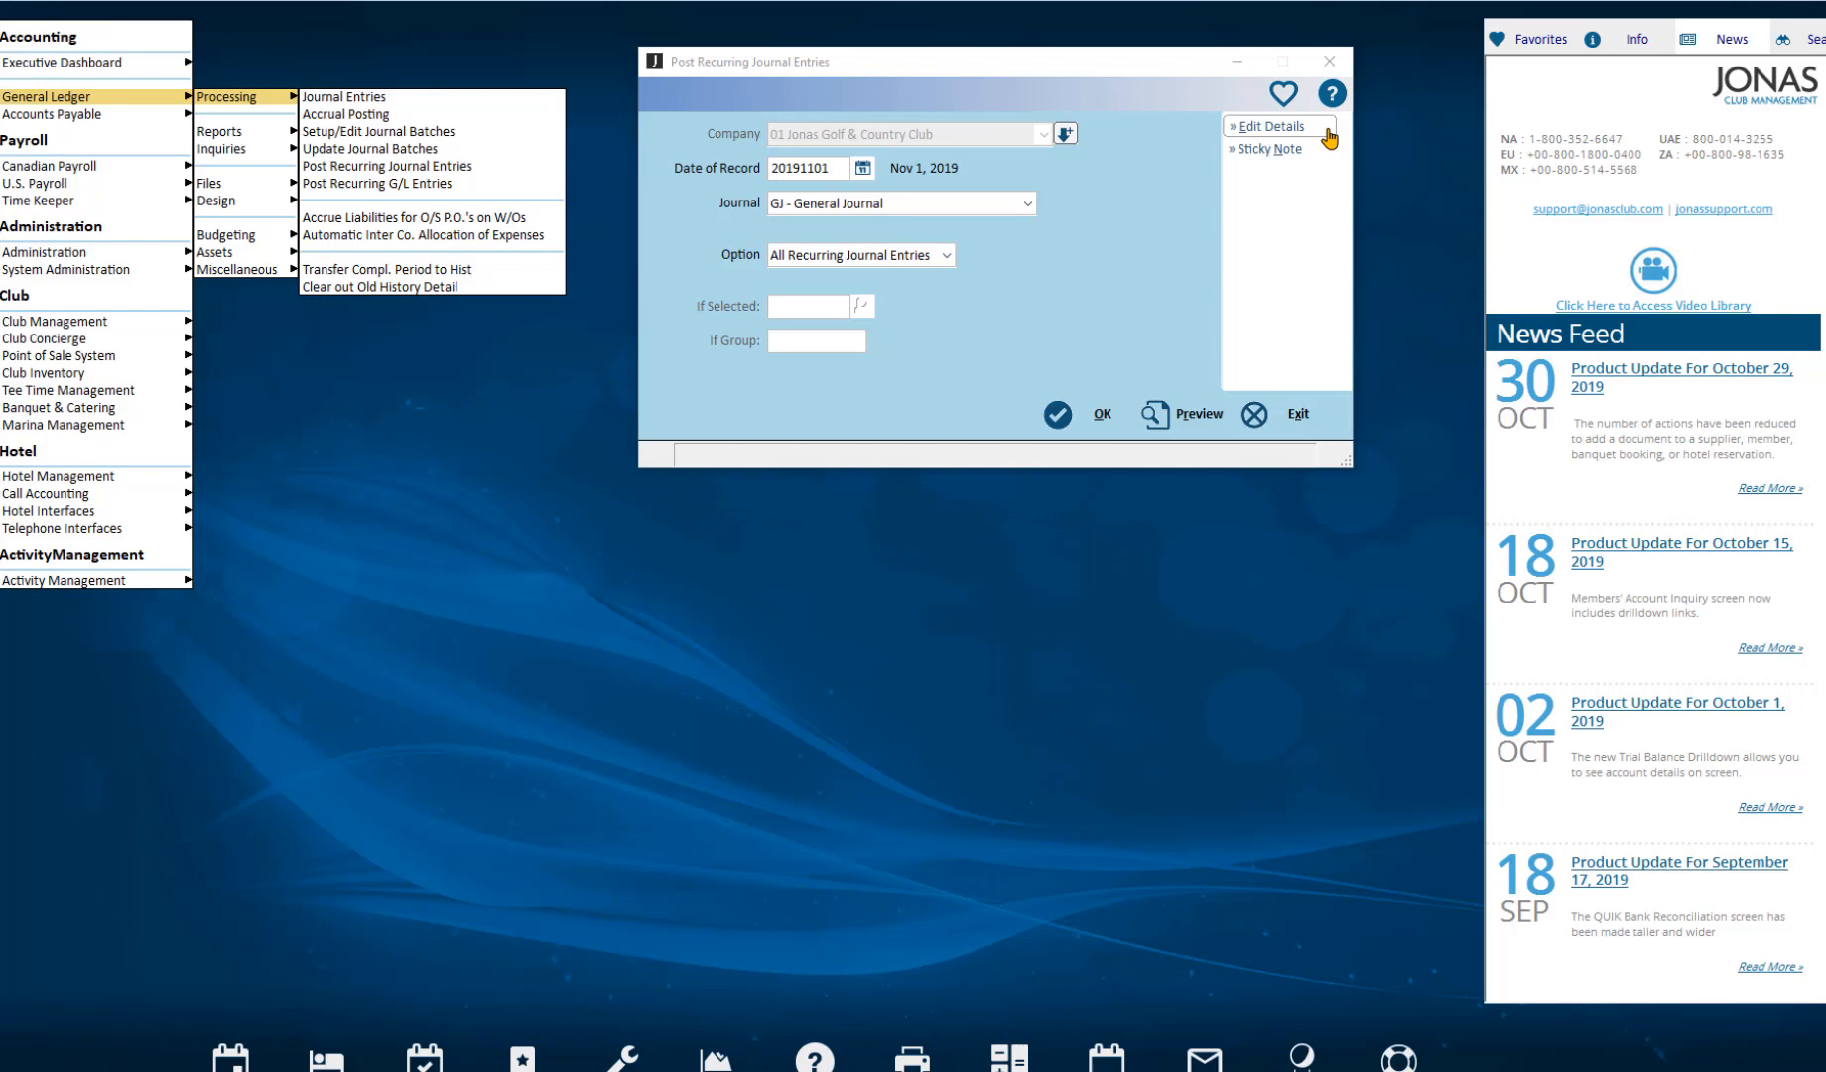
Step: In the recurring entry details, set the HYDRO amounts to 999.00 and -999.00 and enable Update Changes to Recurring Journal Setups
{"action": "left_click", "coordinate": [1329, 139]}
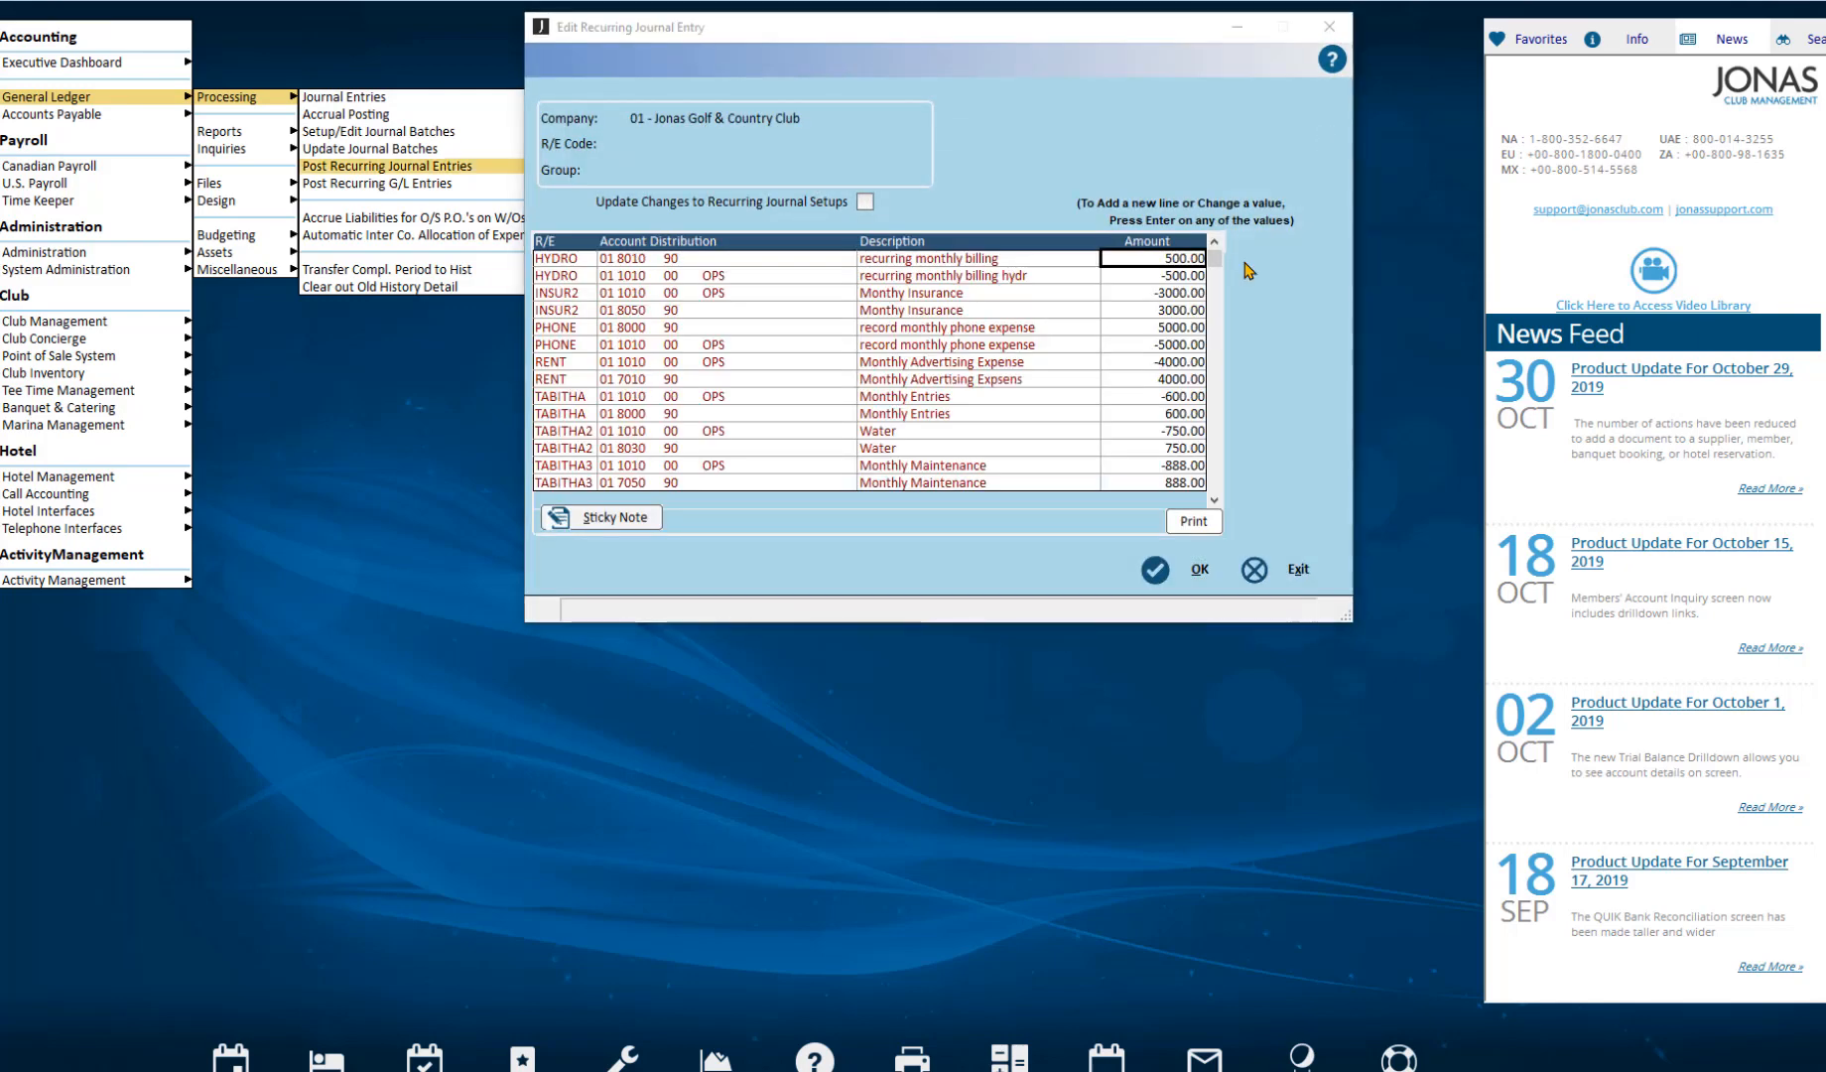
{"action": "double_click", "coordinate": [1161, 260]}
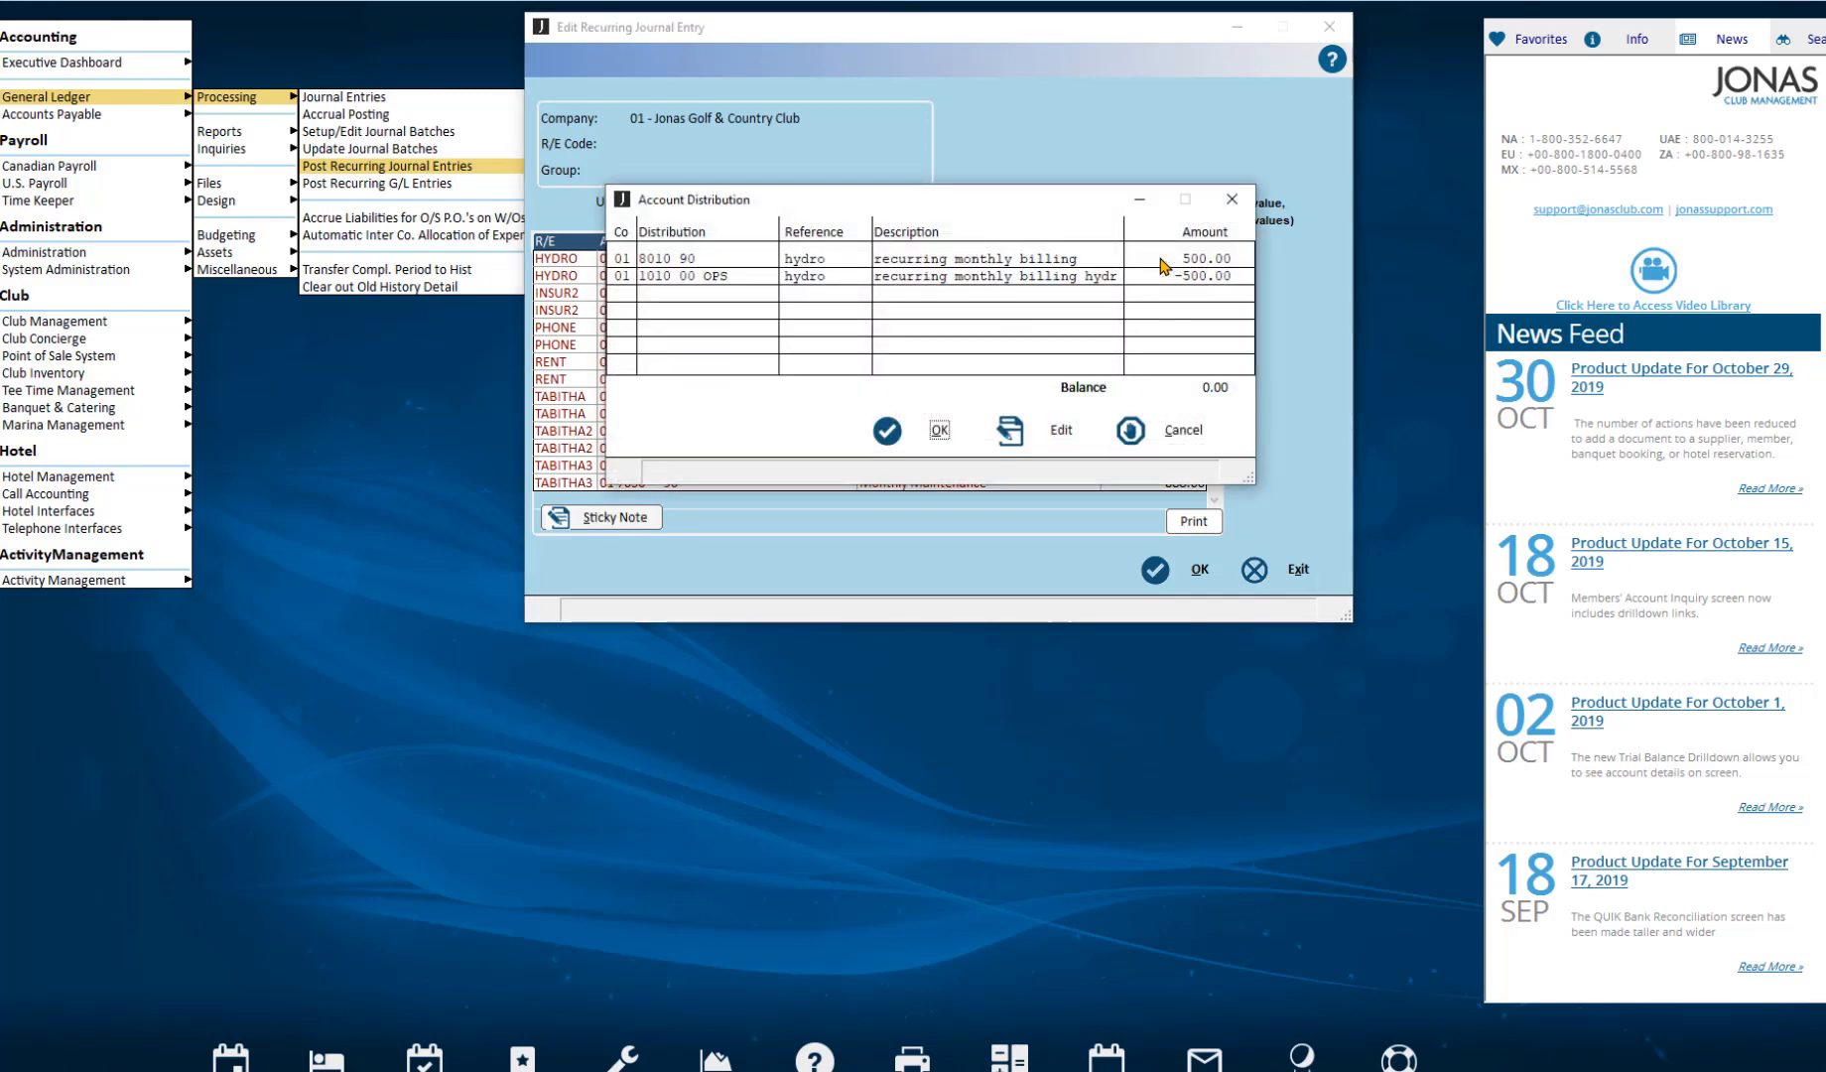
{"action": "left_click", "coordinate": [1163, 260]}
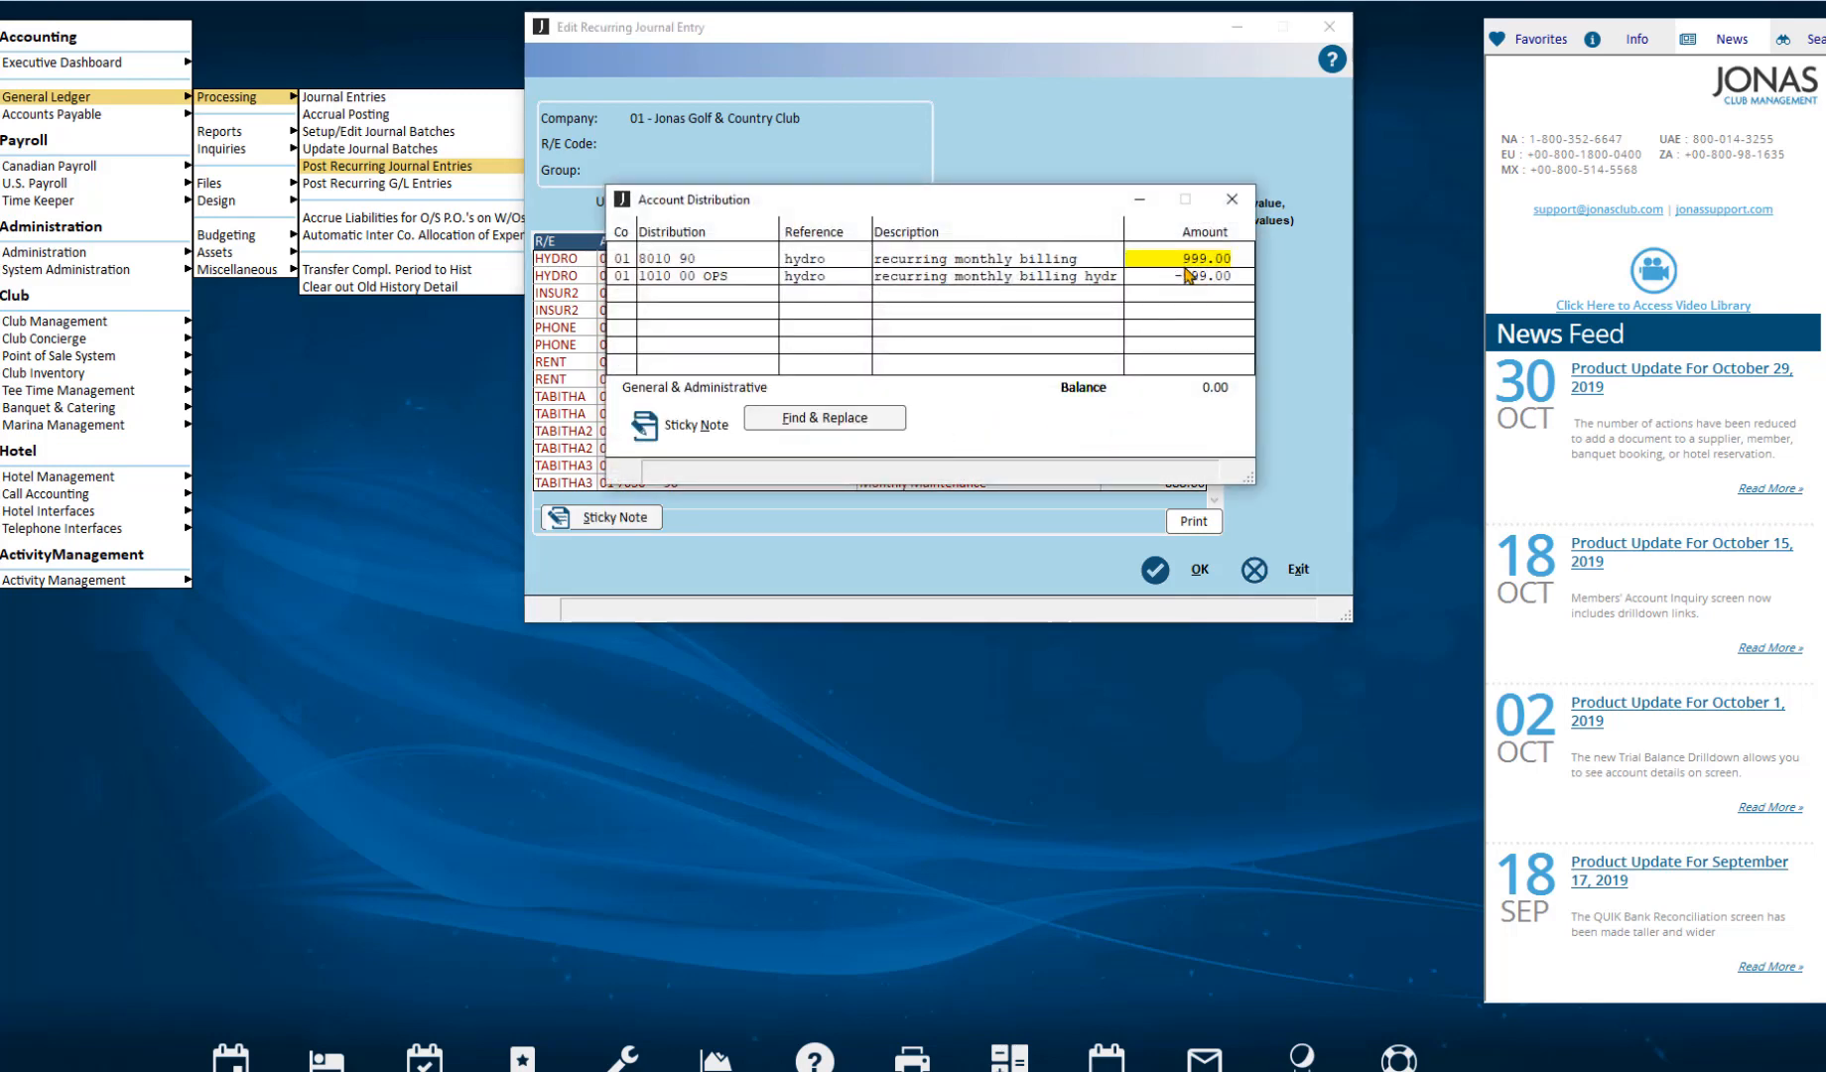
{"action": "left_click", "coordinate": [1171, 278]}
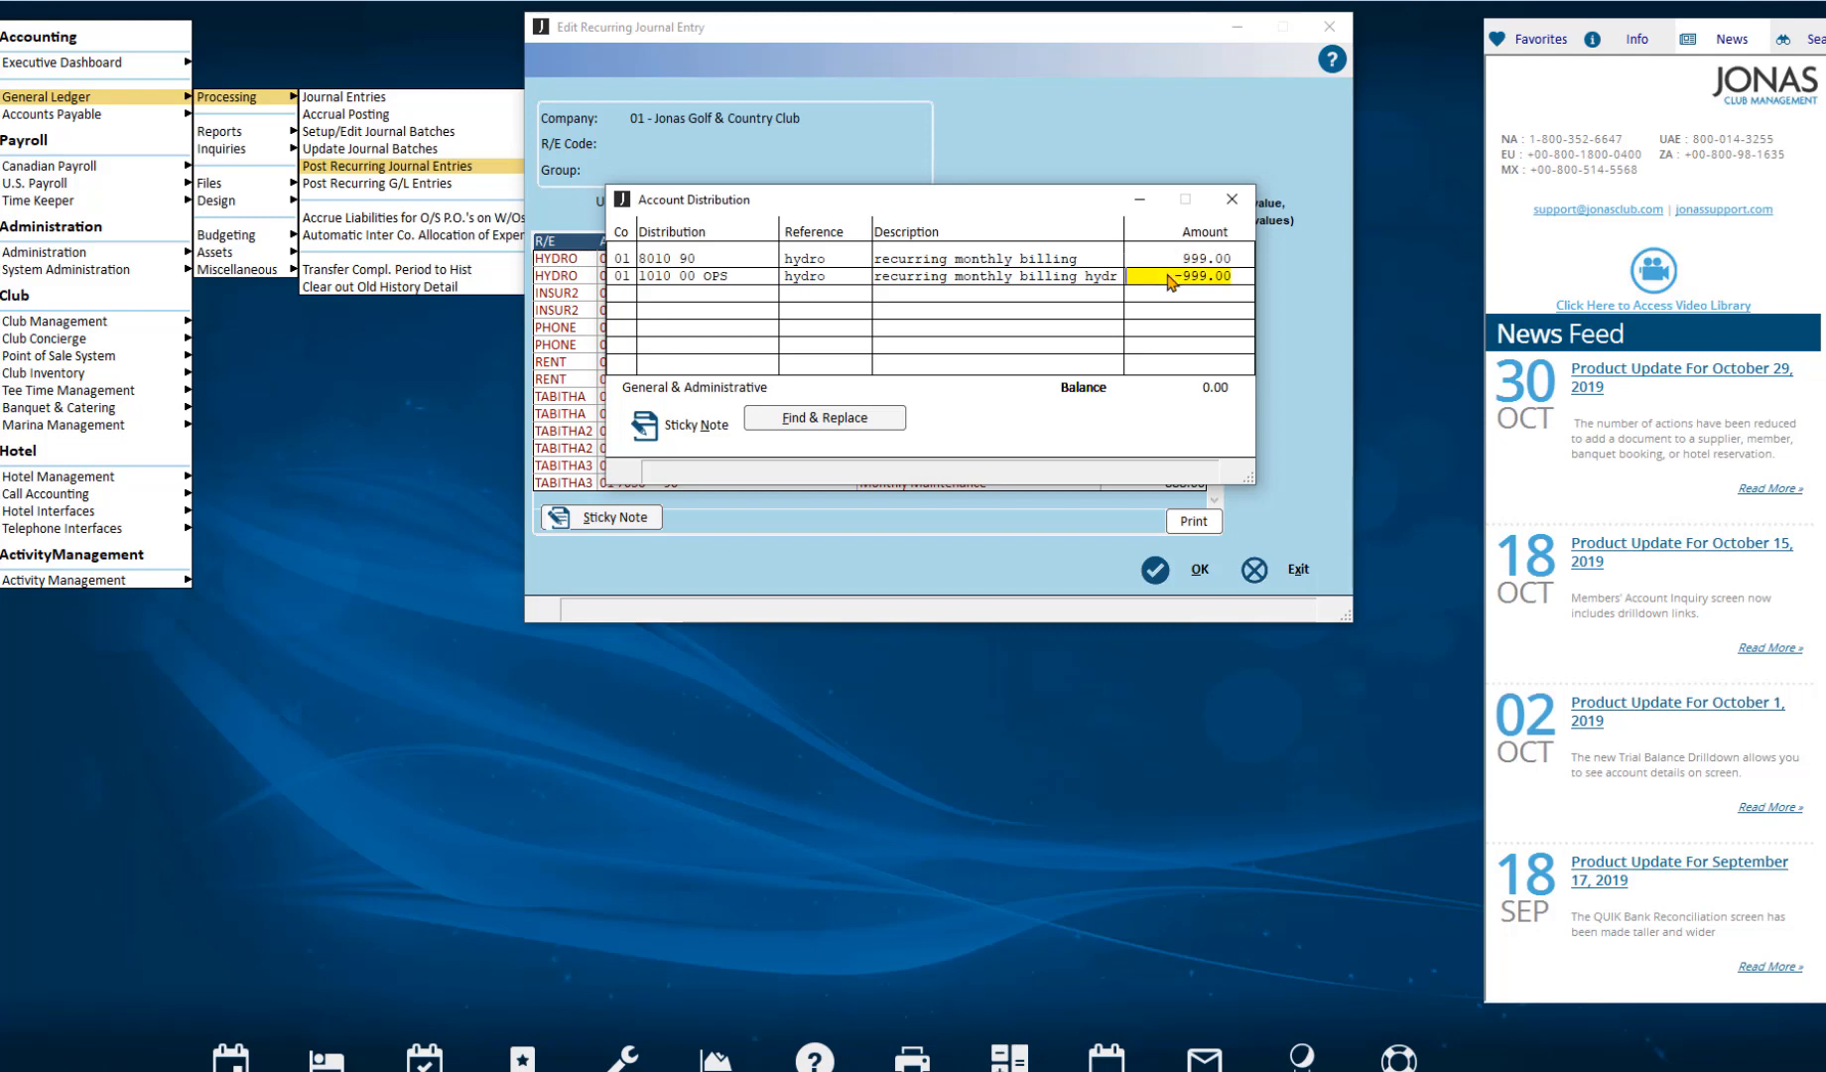
{"action": "key", "text": "Escape"}
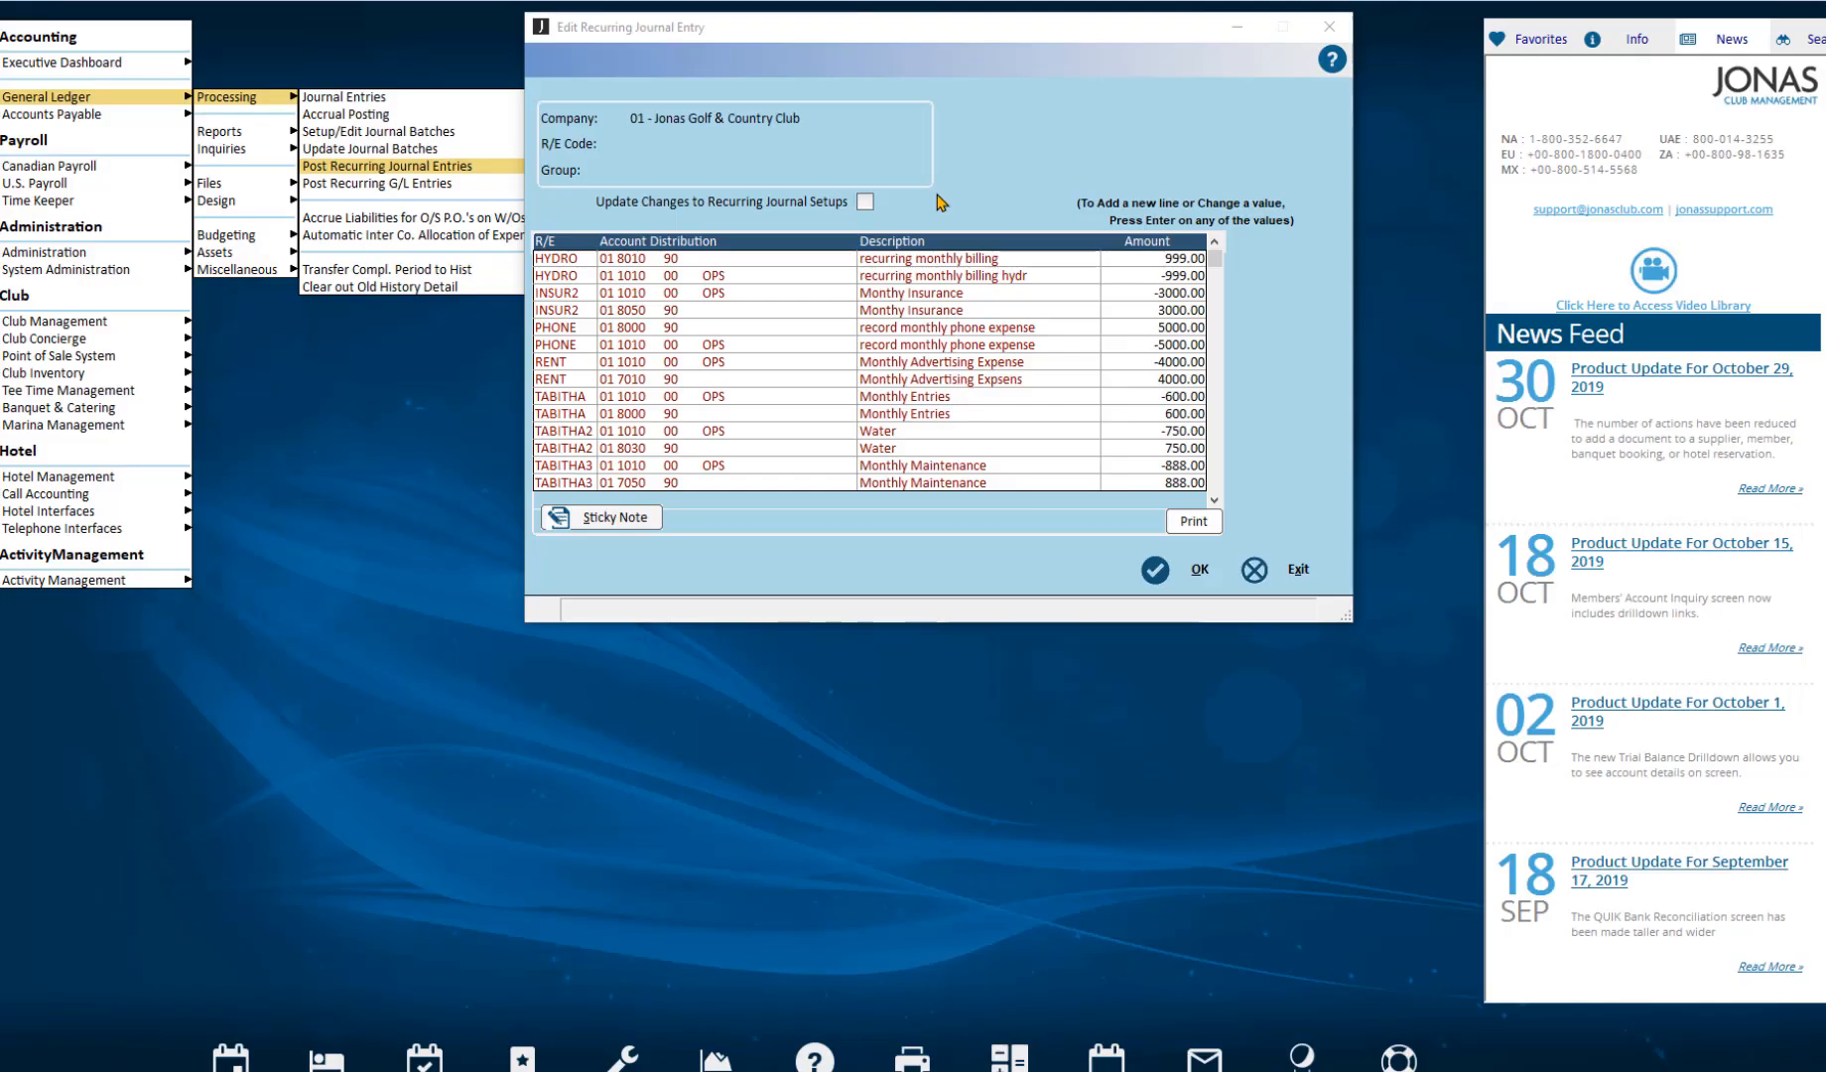
{"action": "left_click", "coordinate": [867, 204]}
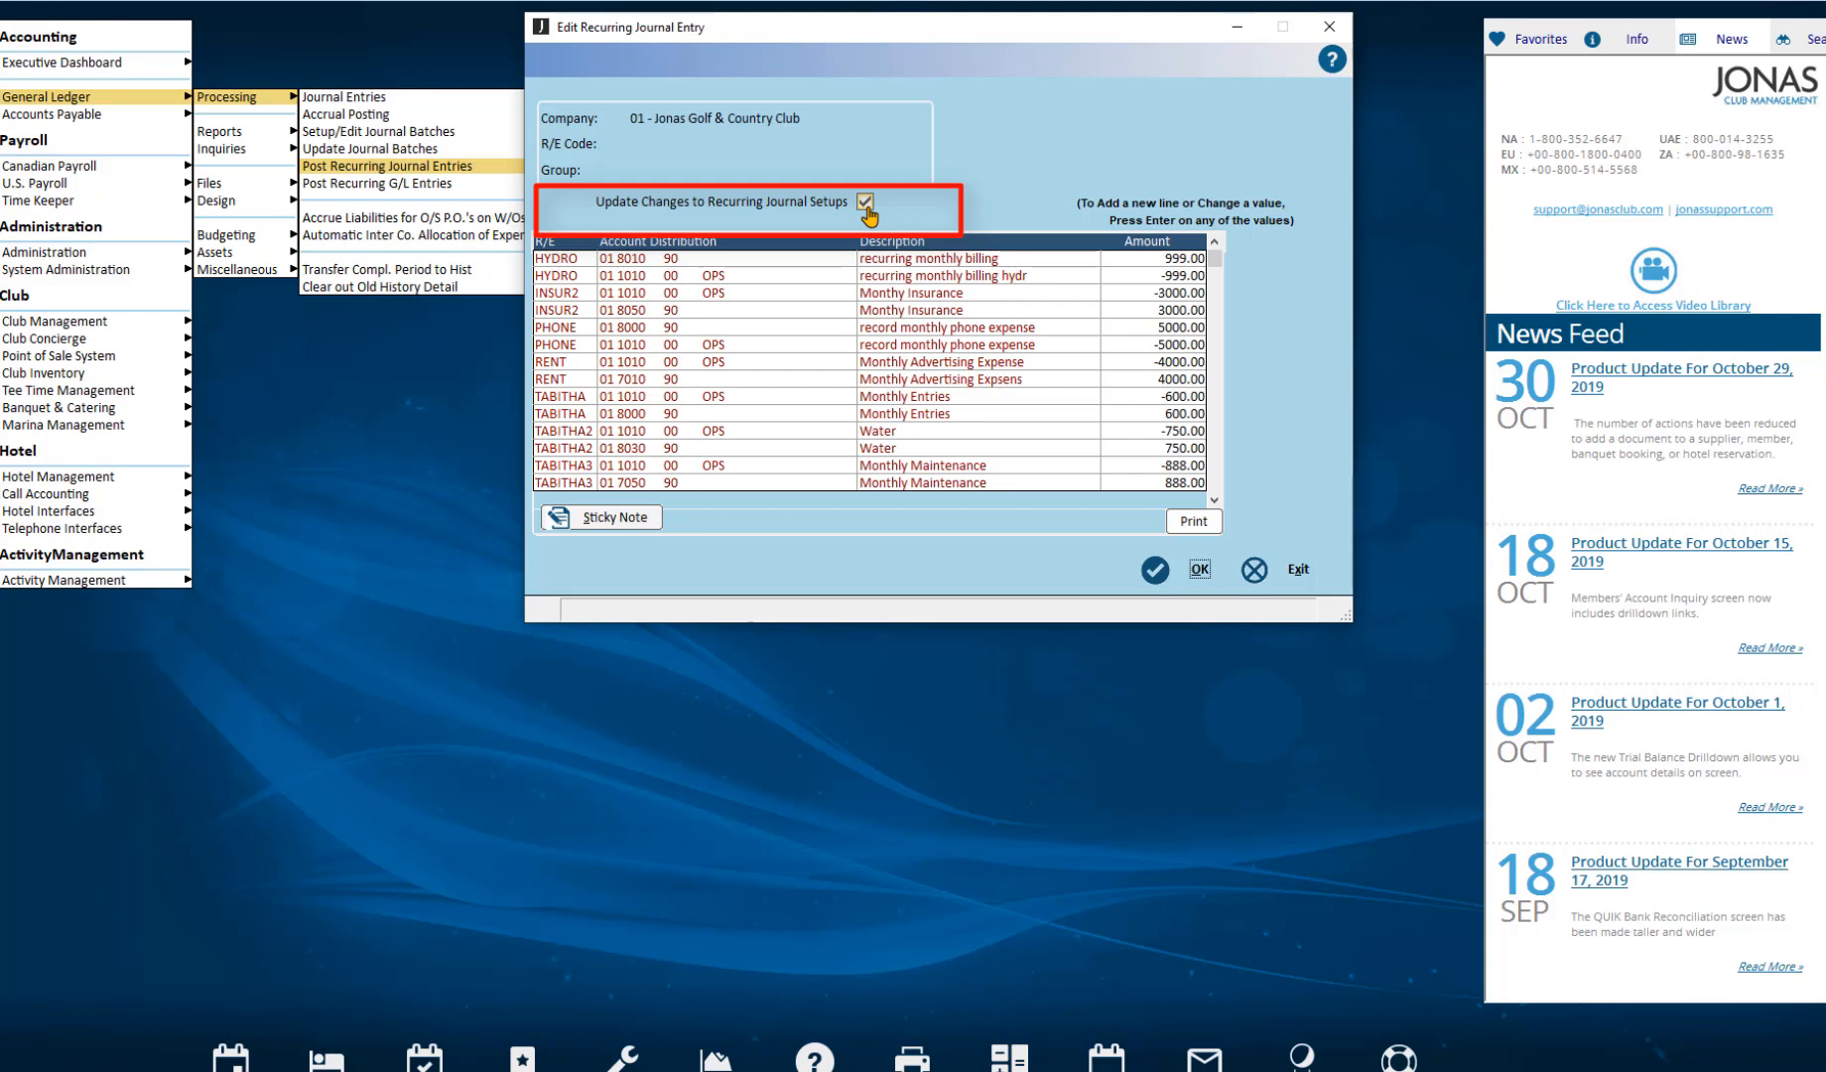
Step: View the sticky note form for the HYDRO distribution, discard it without saving and close the account distribution
{"action": "key", "text": "Return"}
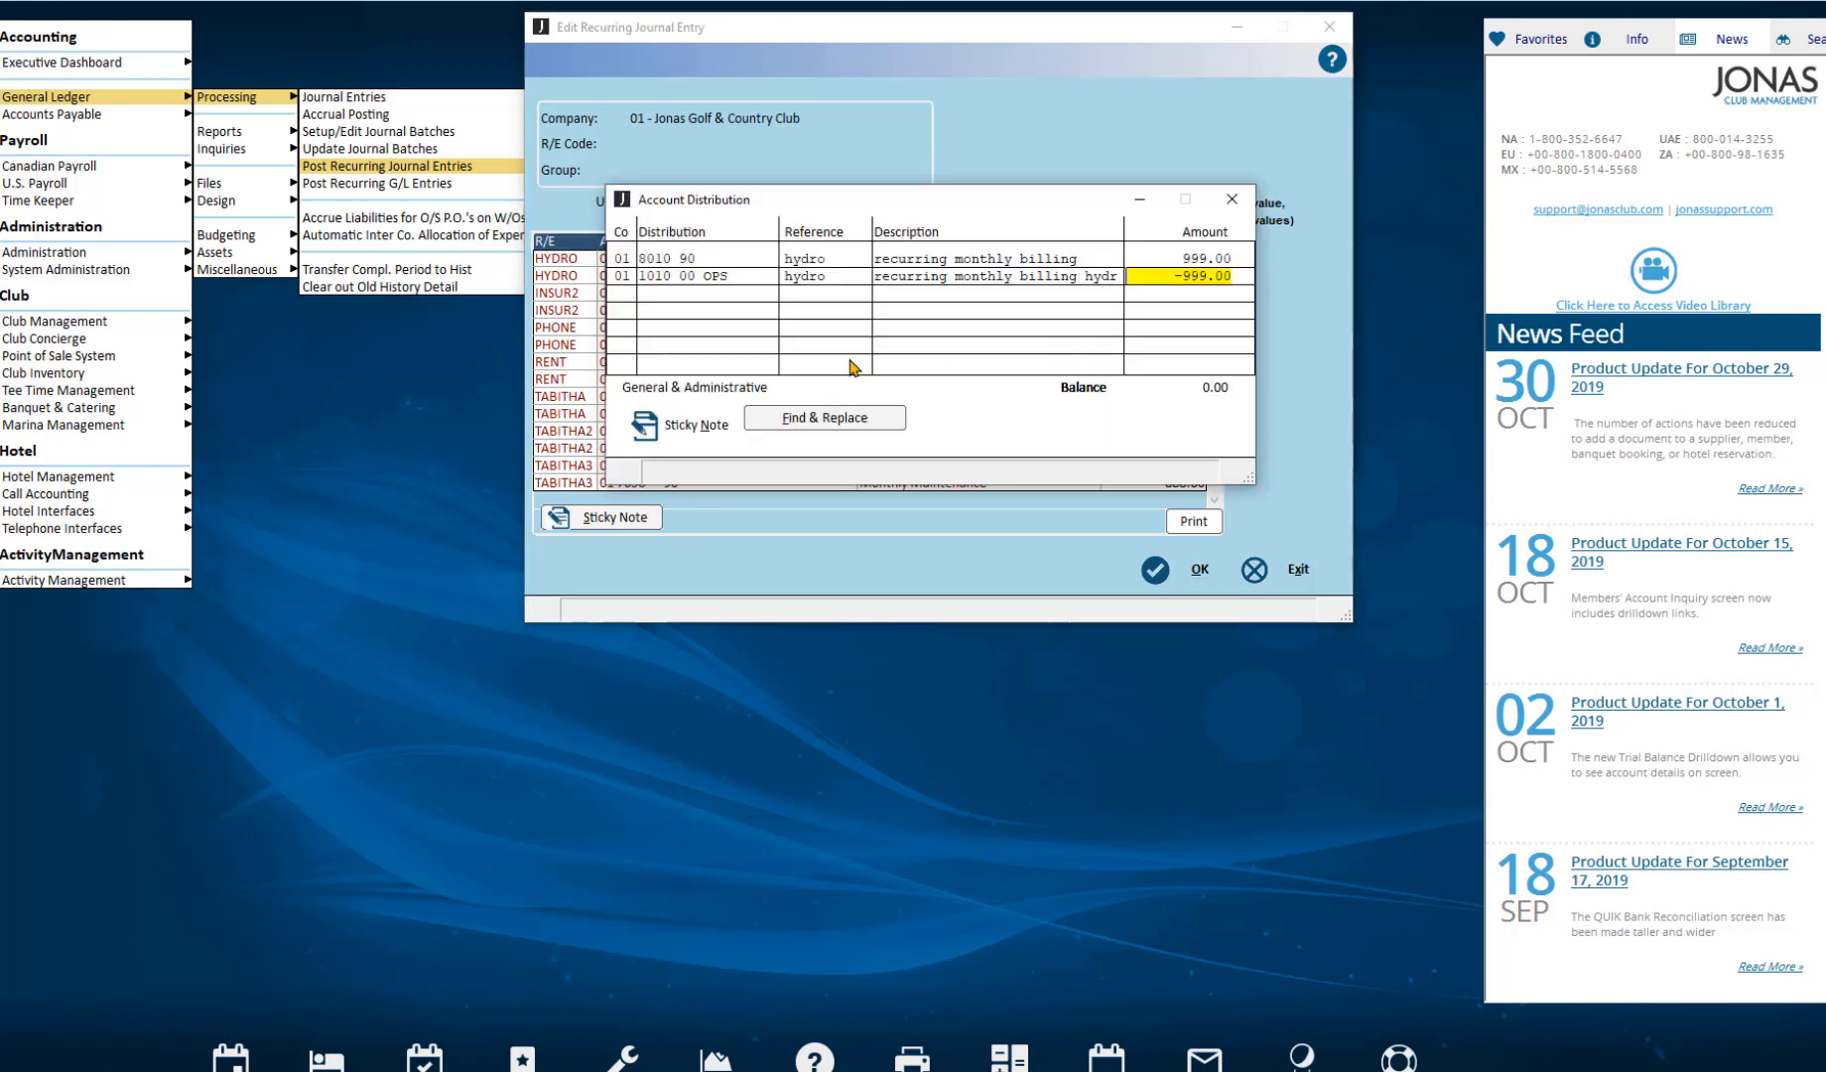
{"action": "left_click", "coordinate": [707, 443]}
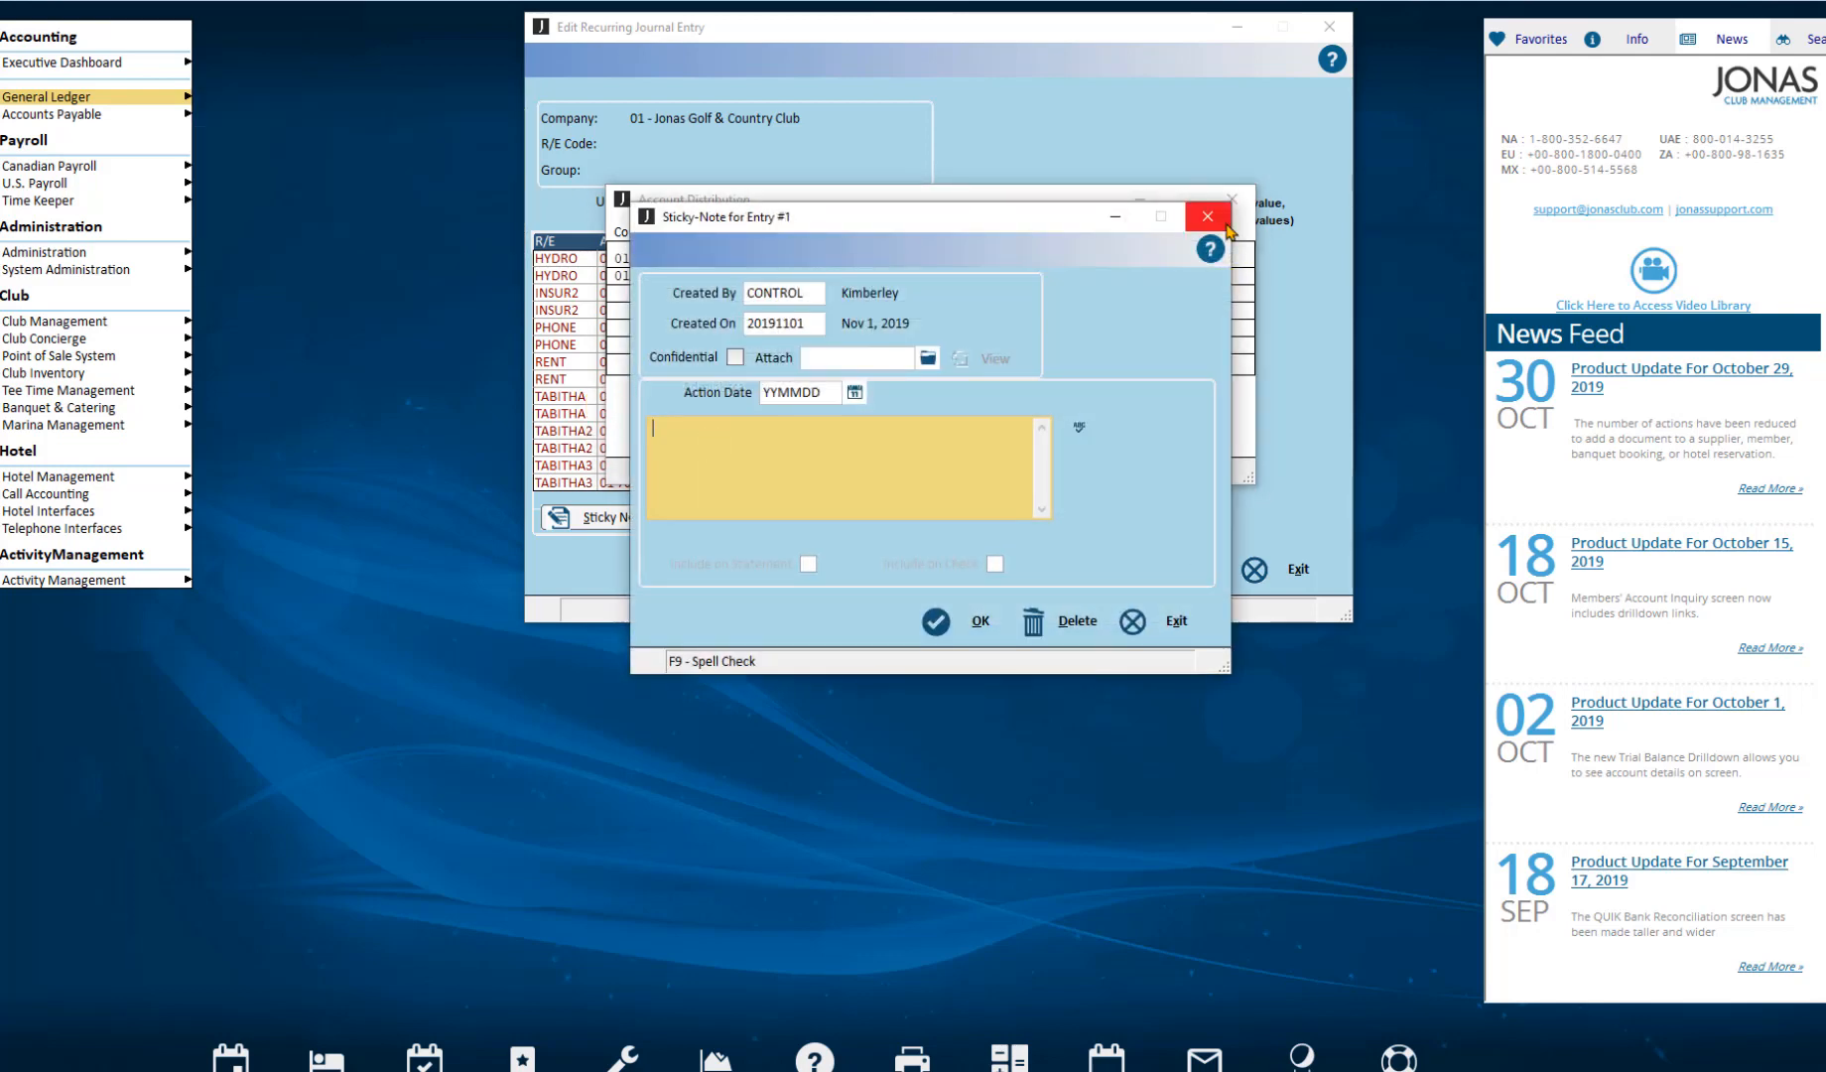
{"action": "key", "text": "Escape"}
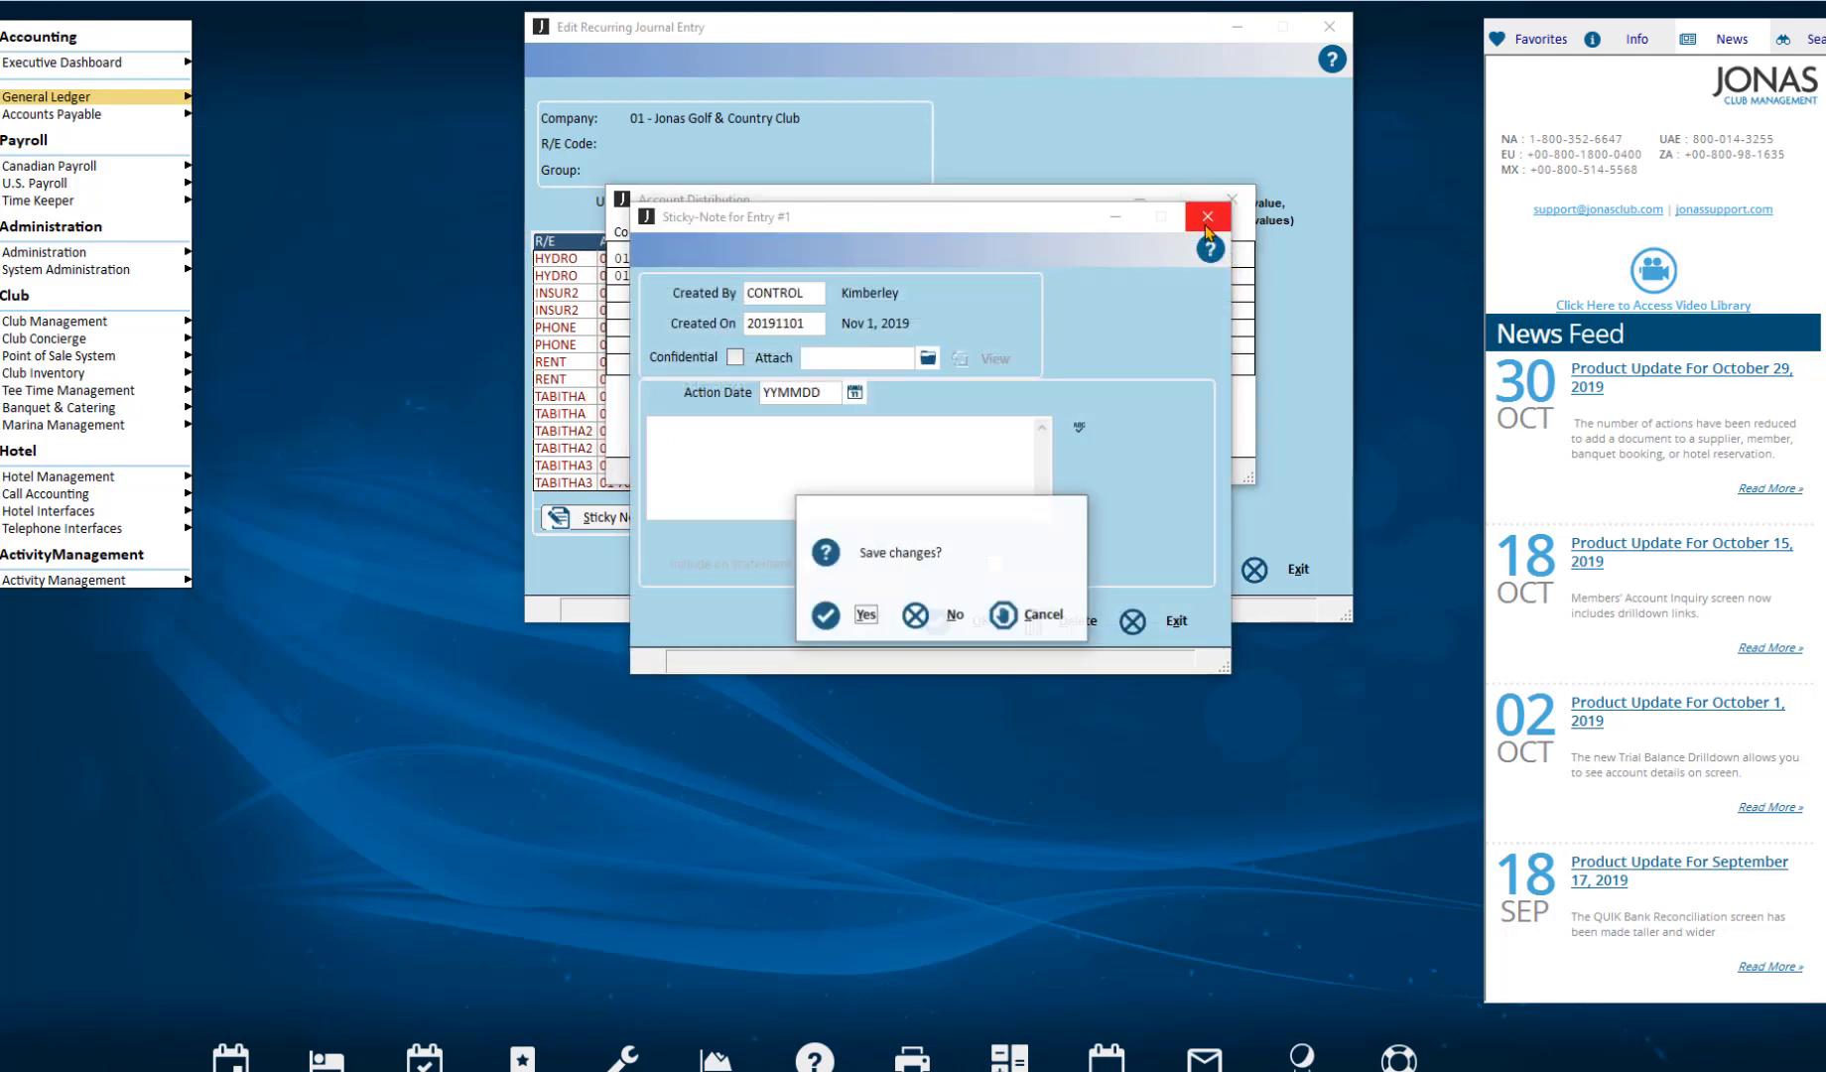
{"action": "left_click", "coordinate": [948, 616]}
{"action": "left_click", "coordinate": [1231, 198]}
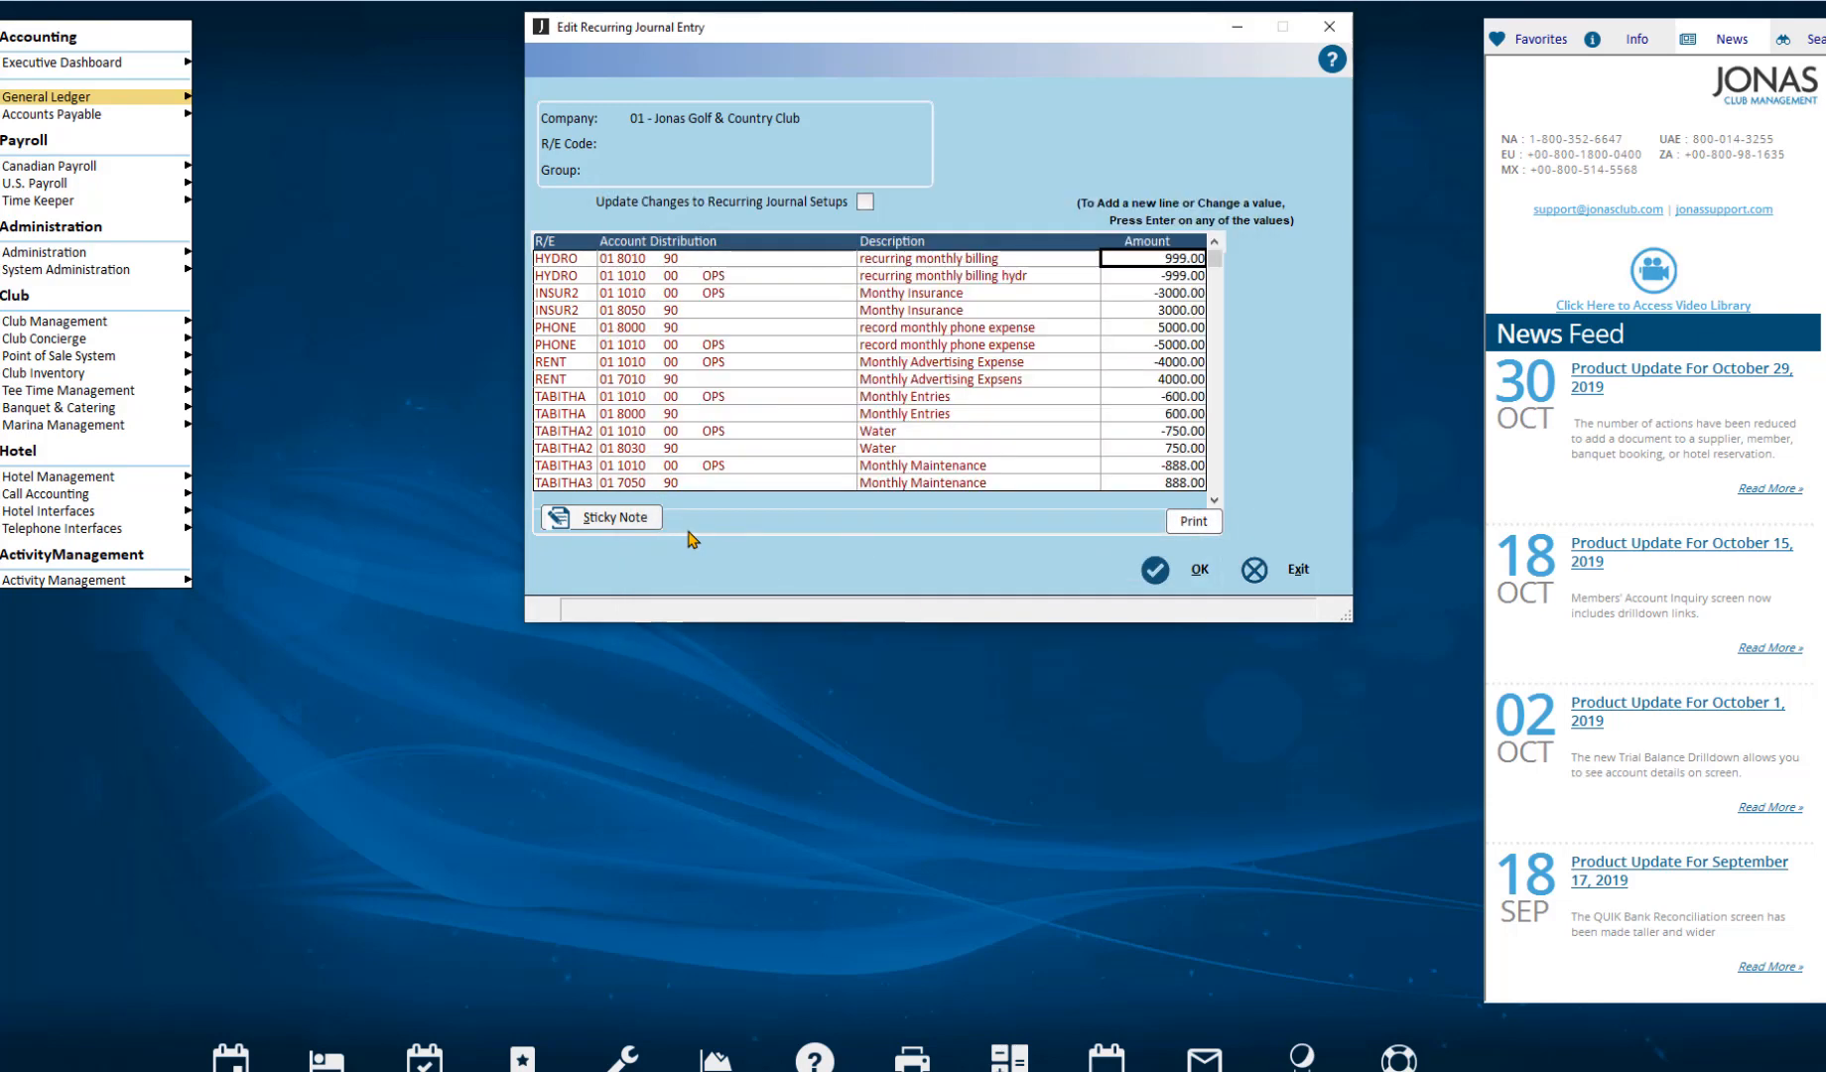